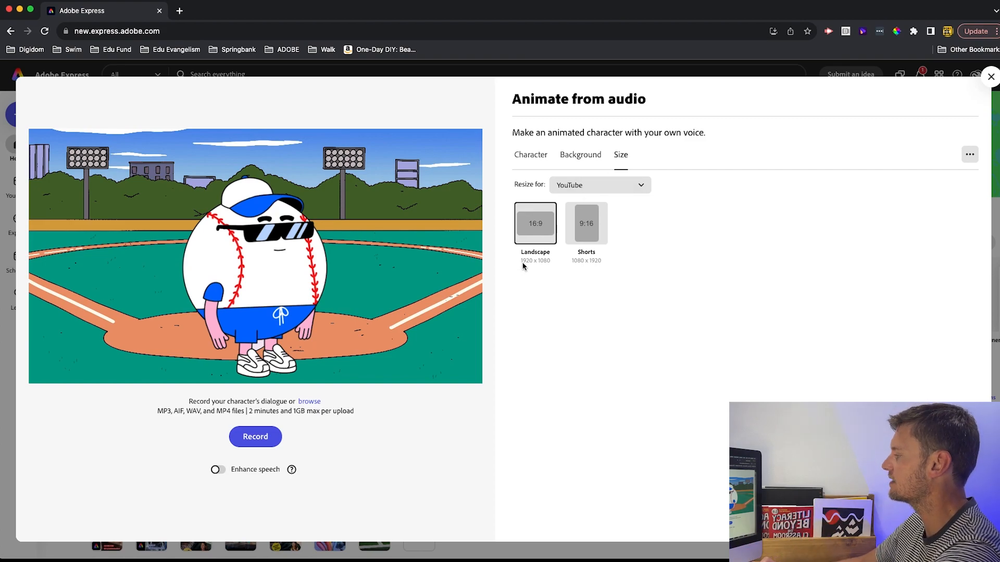
Step: Look through the character and background choices of the Animate from audio tool and close it
left_click(525, 159)
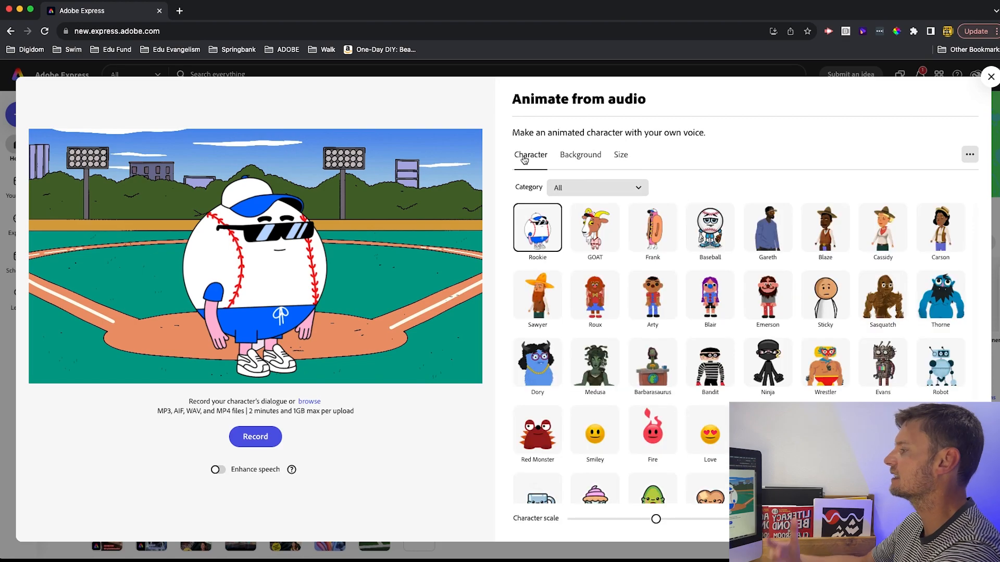
left_click(562, 160)
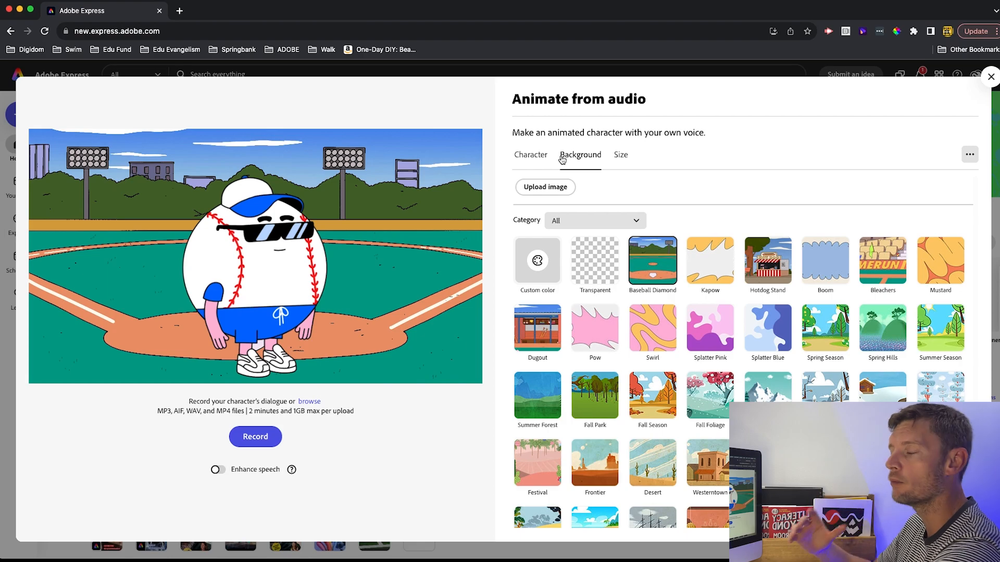
left_click(990, 79)
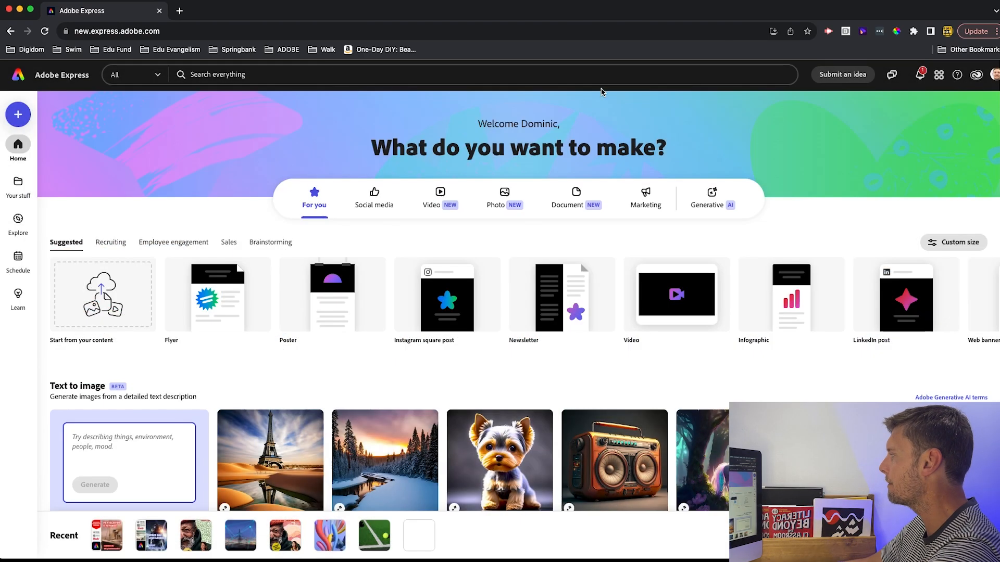
Step: Create a new custom-size project of 1920 × 1080 px and name it Back To School Intro
left_click(18, 115)
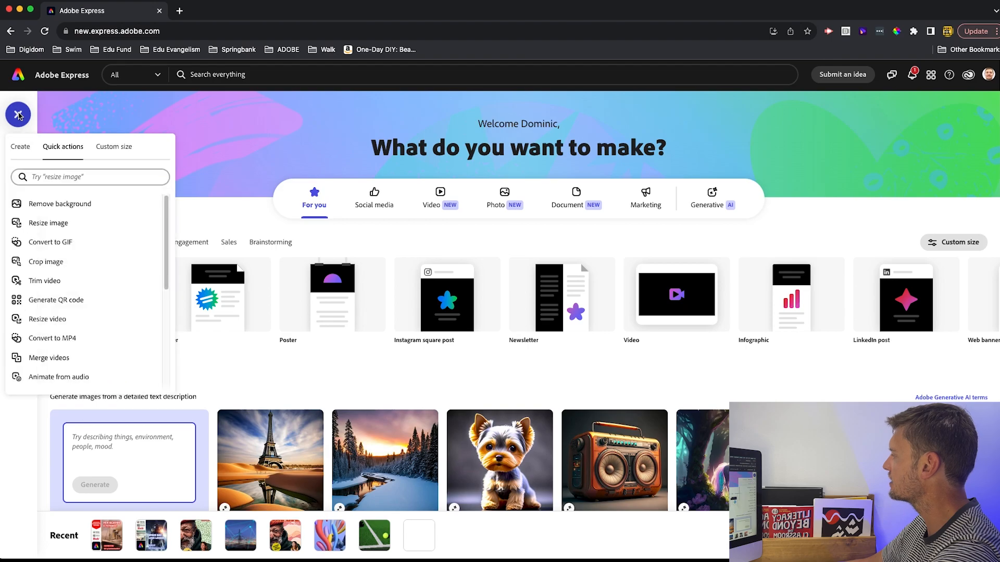
left_click(110, 148)
double_click(39, 188)
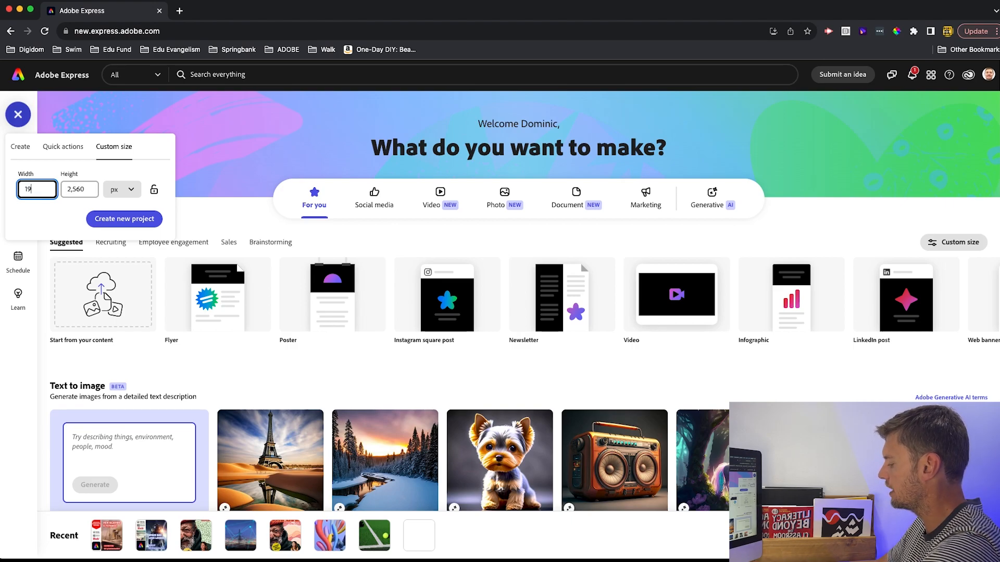
key("Tab")
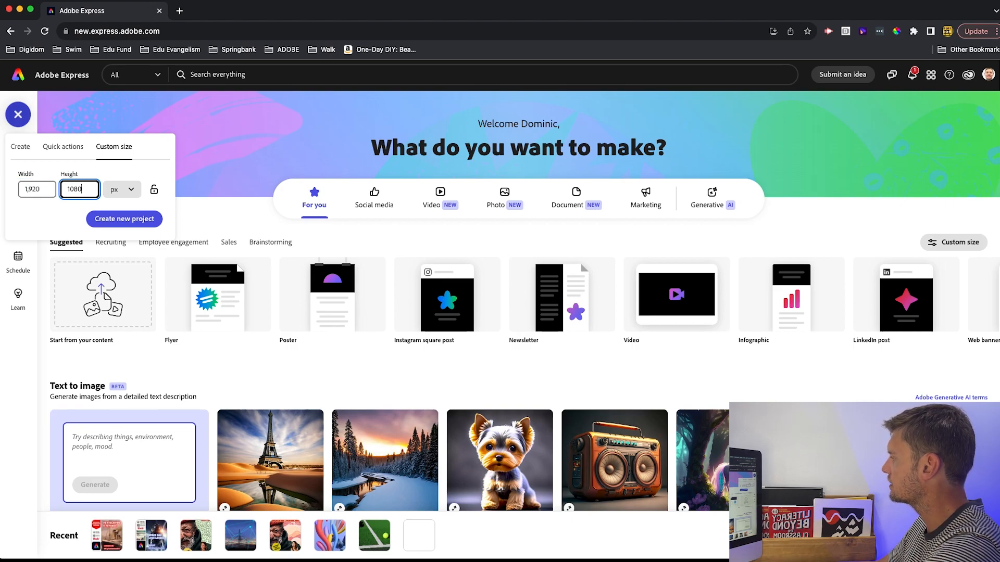
left_click(120, 217)
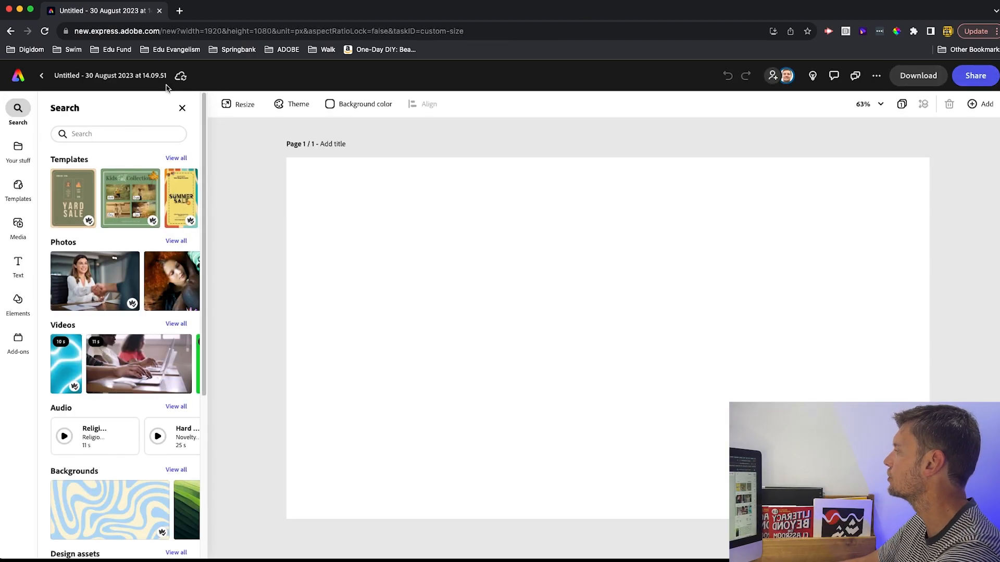
left_click(130, 76)
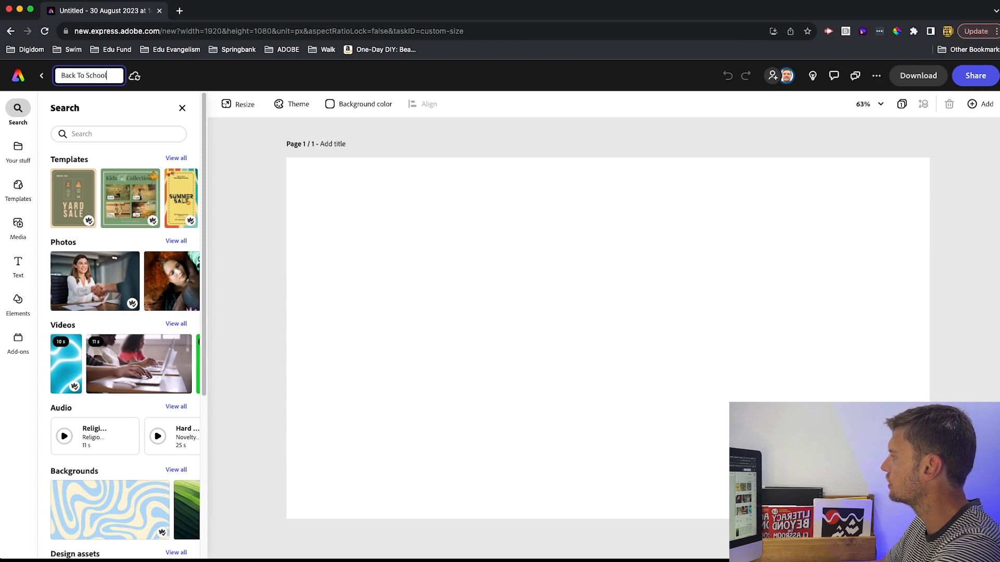
key("Return")
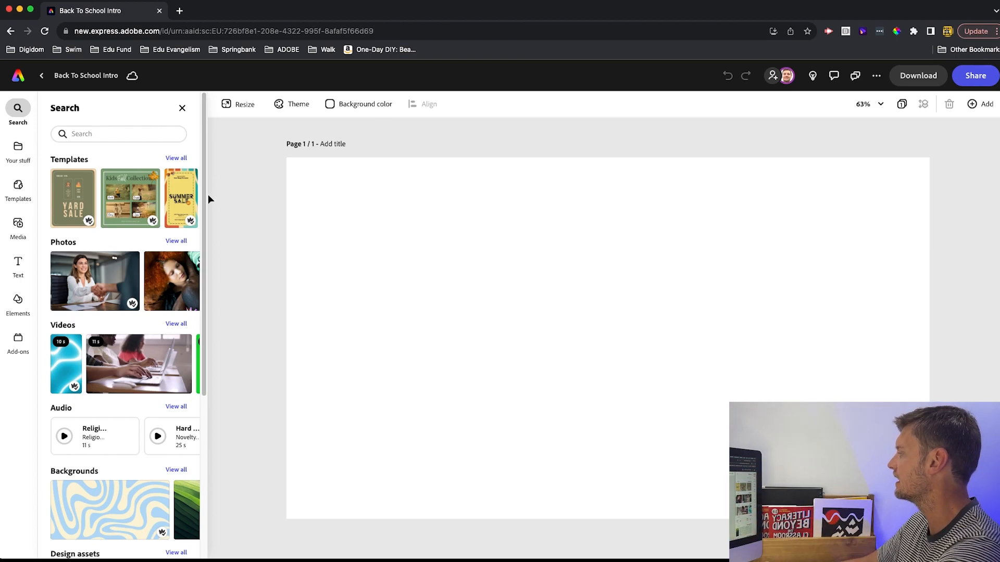
Step: Search the design assets for "banner" and add the blue ribbon with five red stars to the page
left_click(16, 303)
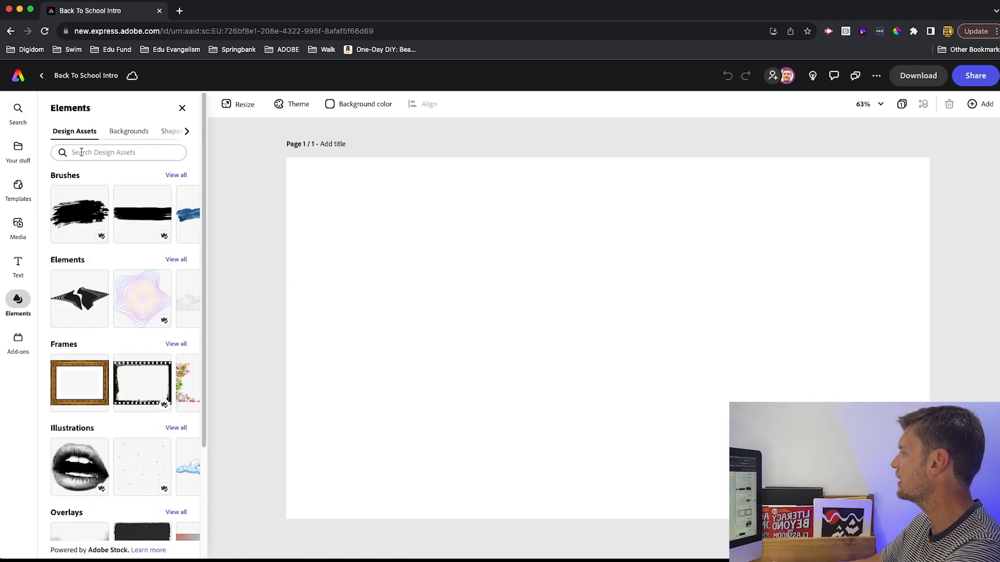
left_click(81, 152)
type("ban")
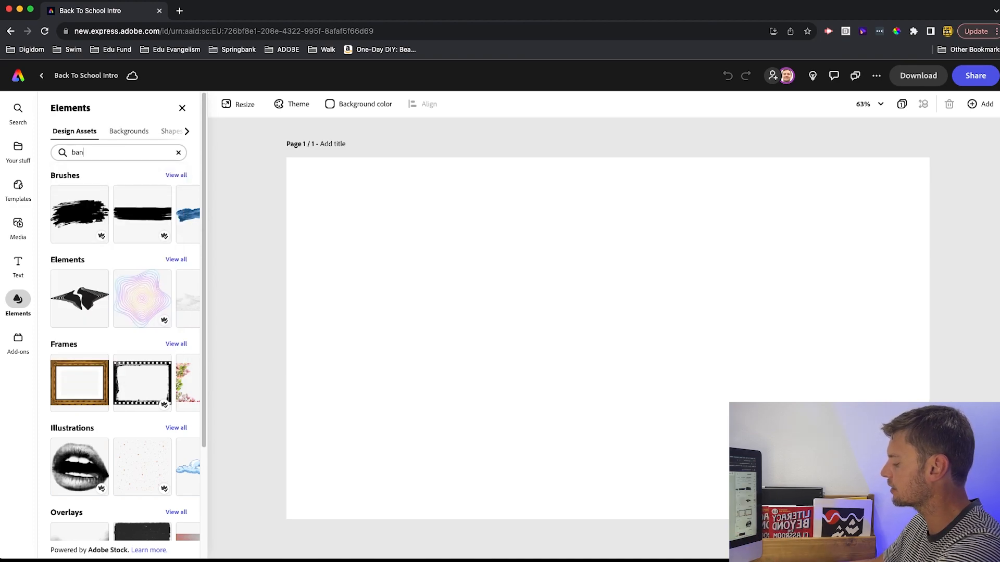
type("ner")
key("Return")
left_click(149, 297)
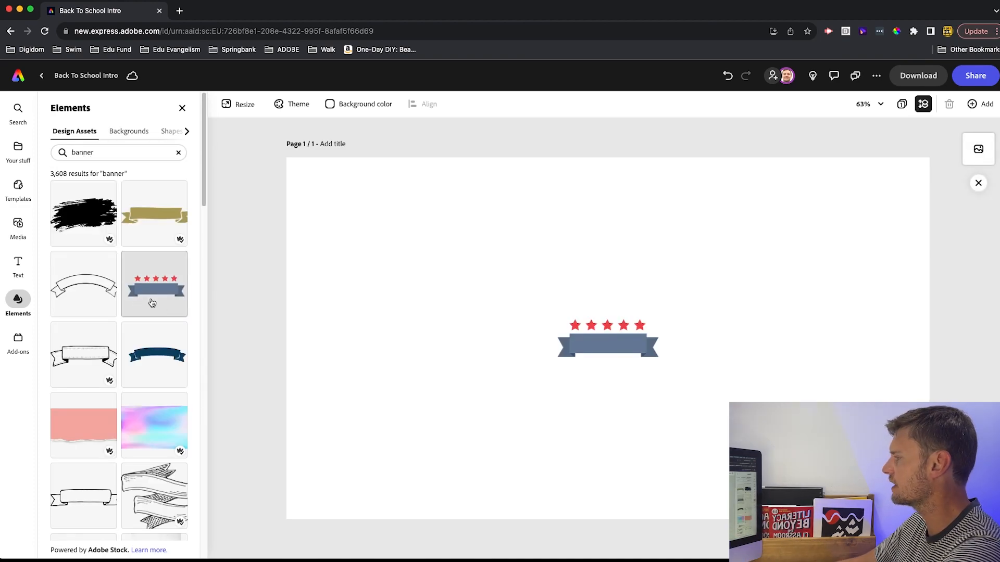
Step: Enlarge the star ribbon banner and centre it horizontally near the top of the page
left_click_drag(594, 351, 596, 220)
left_click_drag(548, 260, 461, 329)
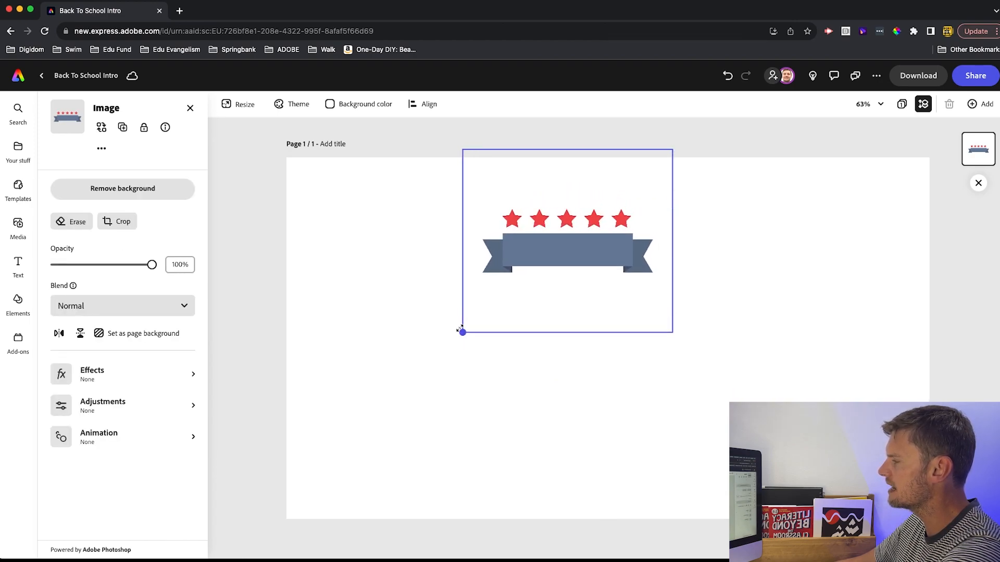
left_click_drag(557, 251, 598, 222)
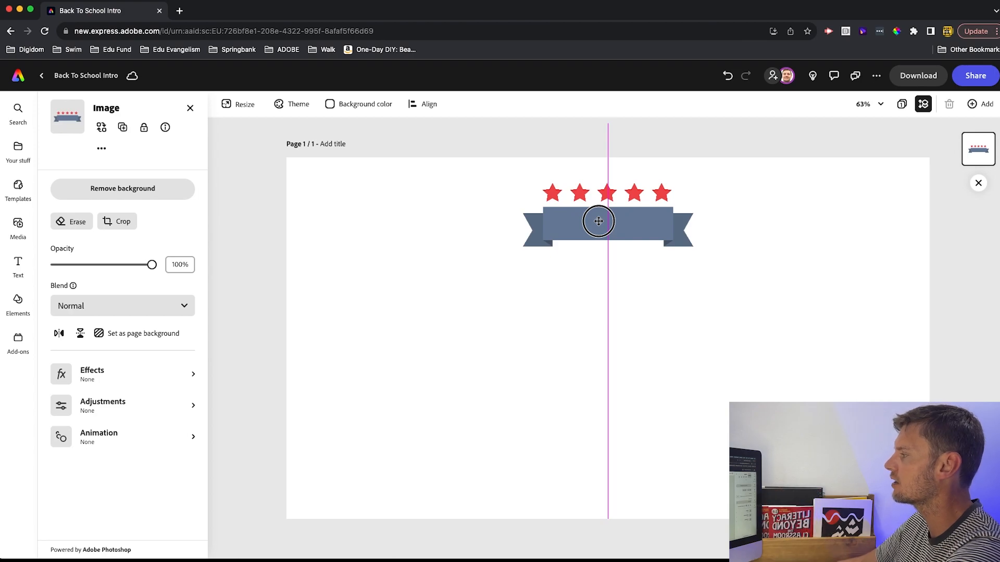
left_click_drag(598, 222, 598, 222)
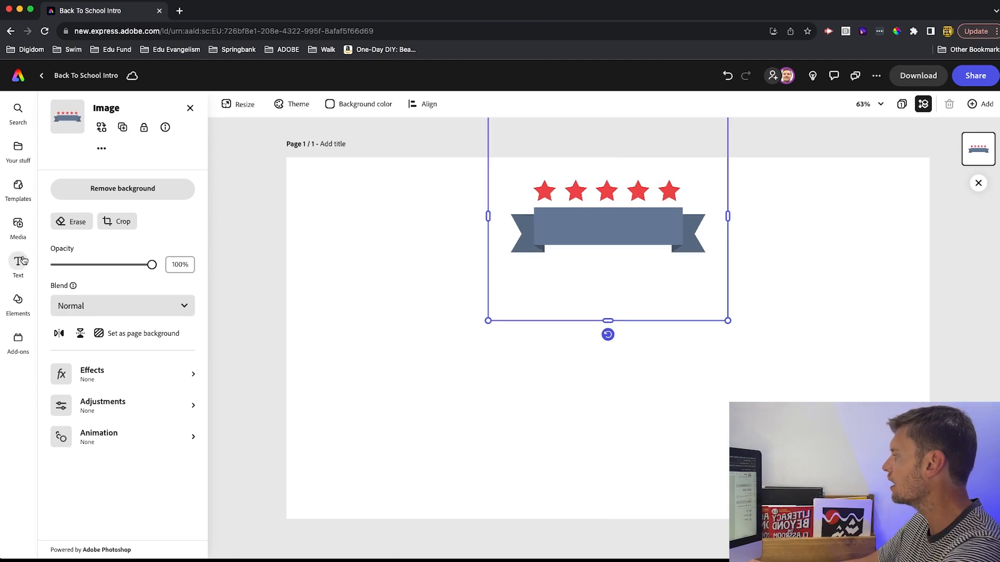
Step: Add a text box containing the presenter's short first name in capitals
left_click(19, 264)
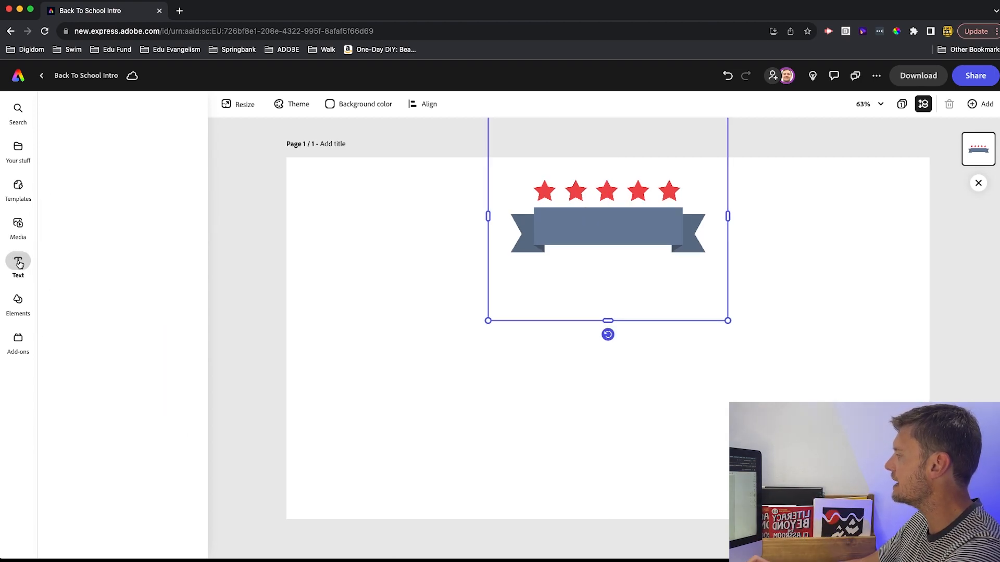
left_click(84, 141)
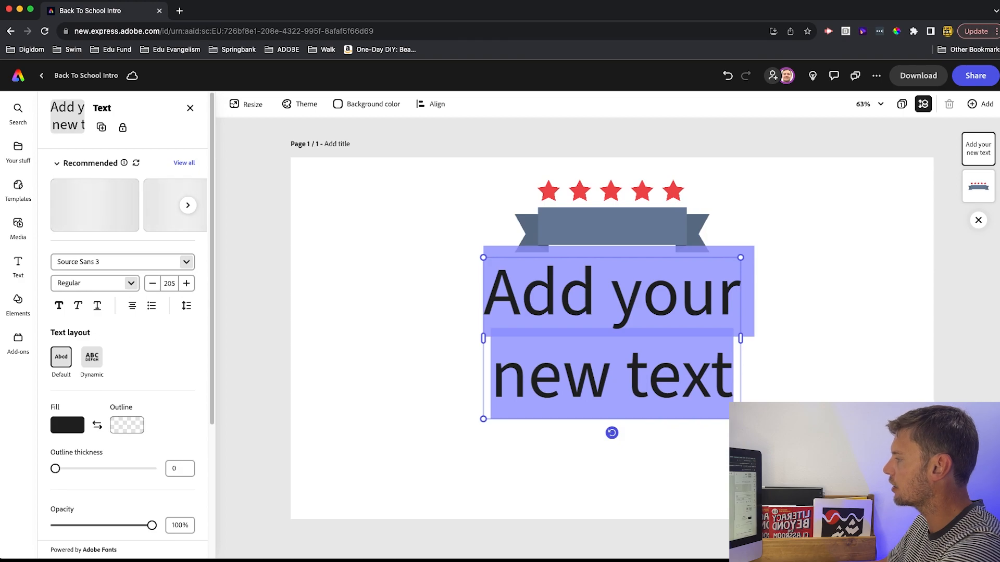
type("DOM")
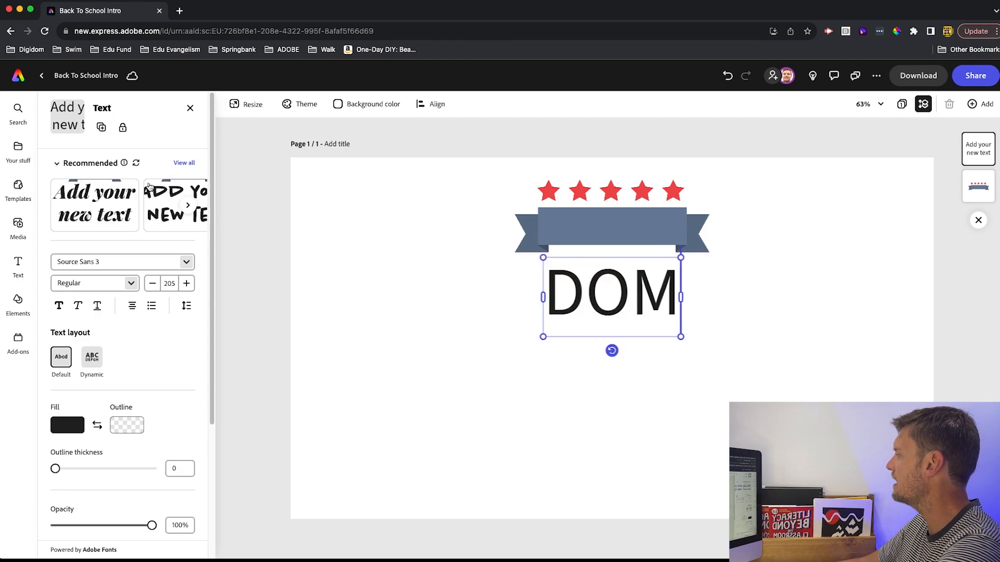
Step: Apply the recommended Dogma OT ExtraOutline style to the name text and shrink it to about size 105
left_click(184, 163)
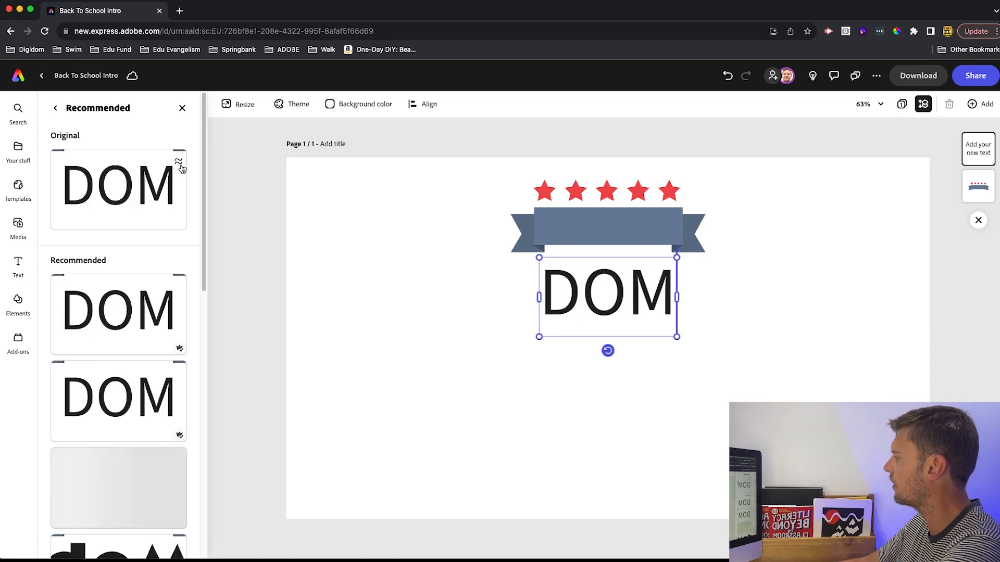
scroll(141, 354, "down", 5)
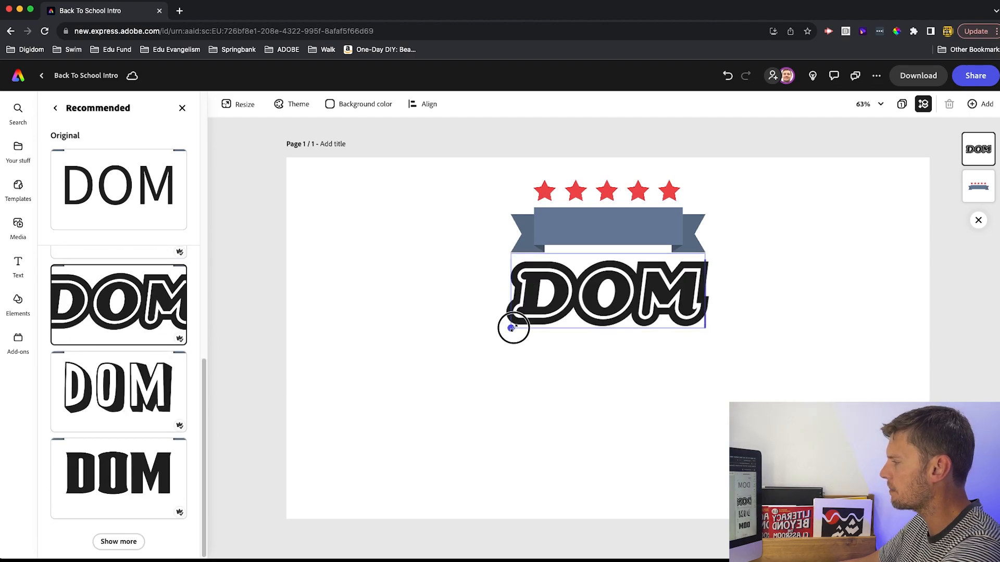
left_click_drag(513, 327, 605, 291)
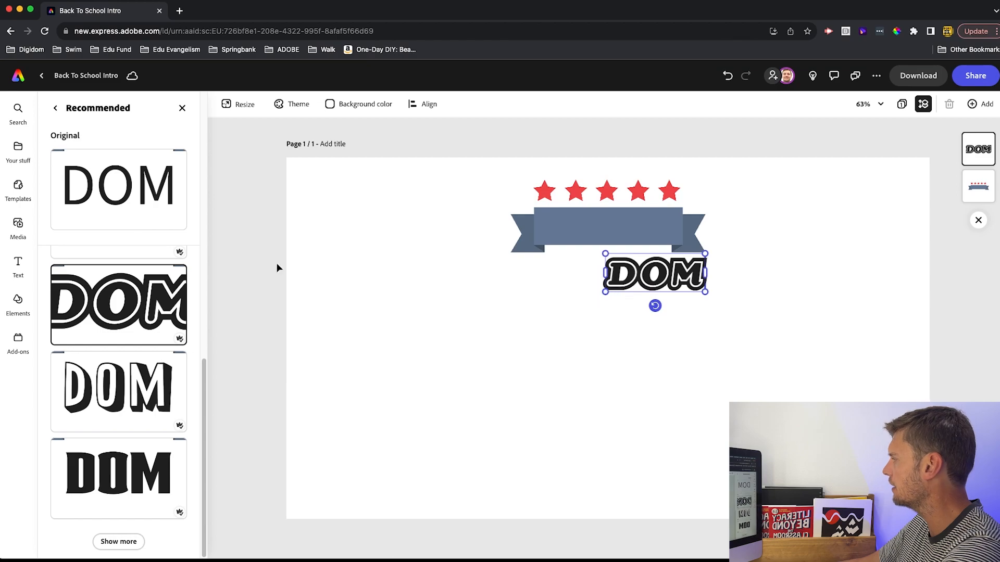
left_click(184, 108)
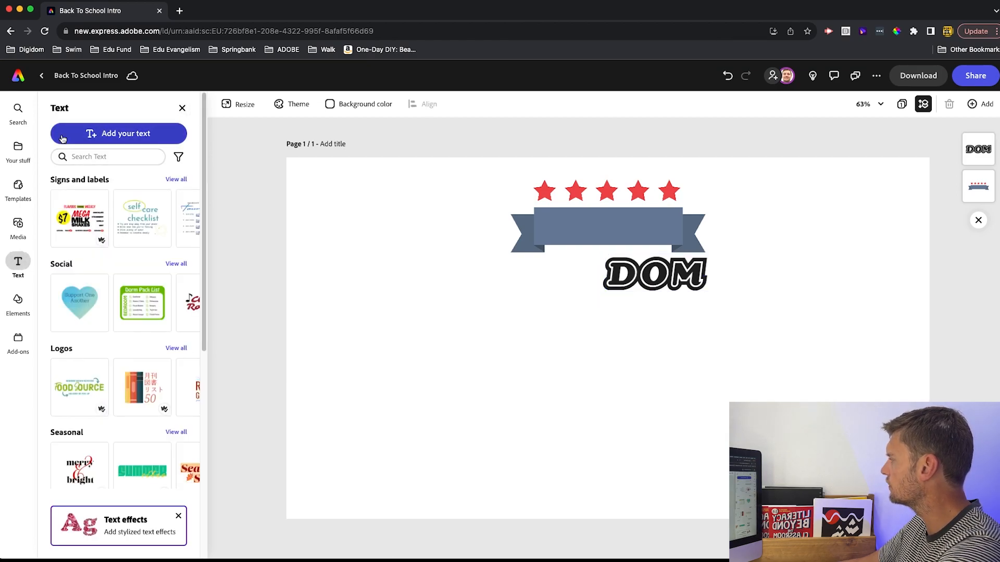
Step: Widen the letter spacing of the name text to about 266
left_click(615, 275)
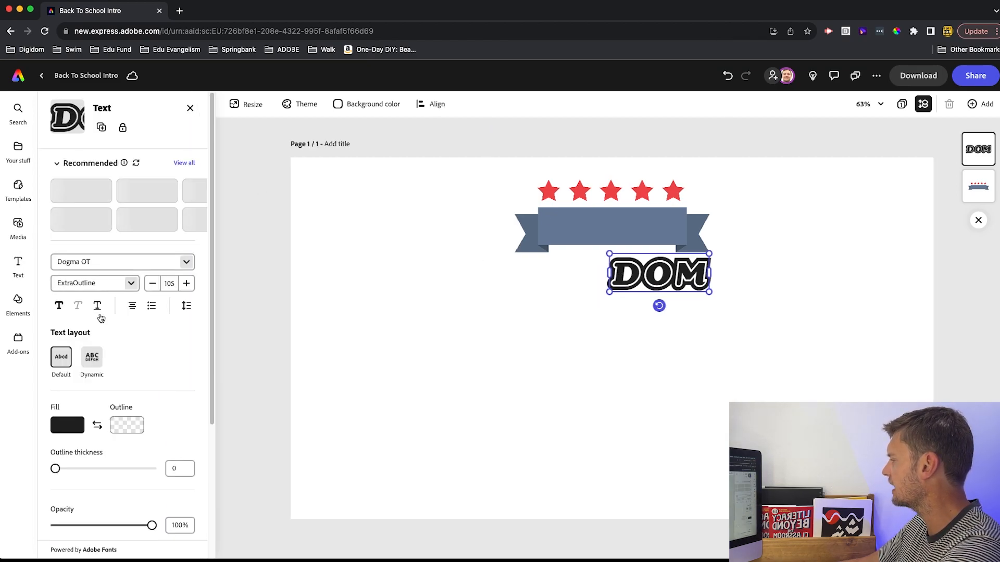
left_click(186, 308)
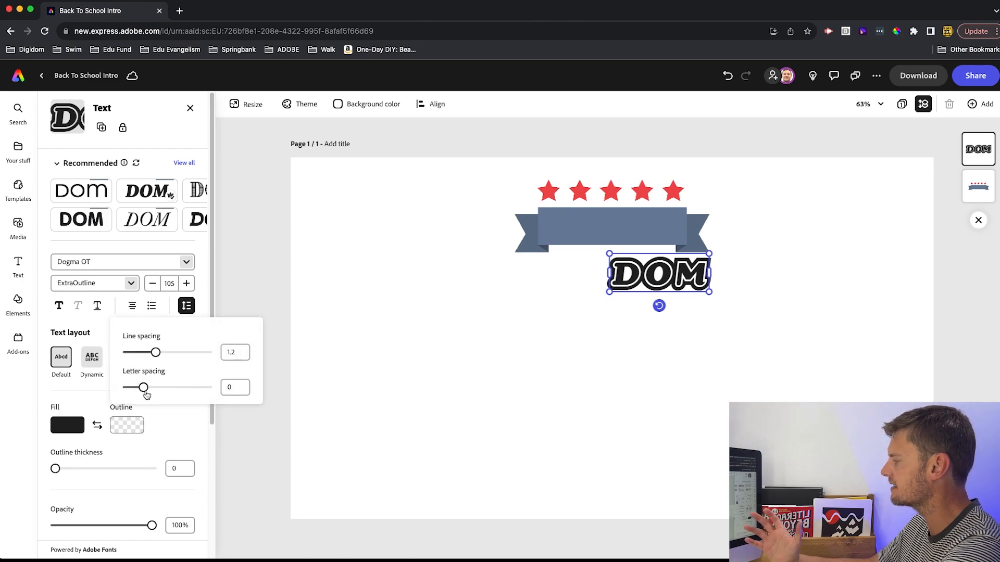
left_click_drag(146, 394, 166, 394)
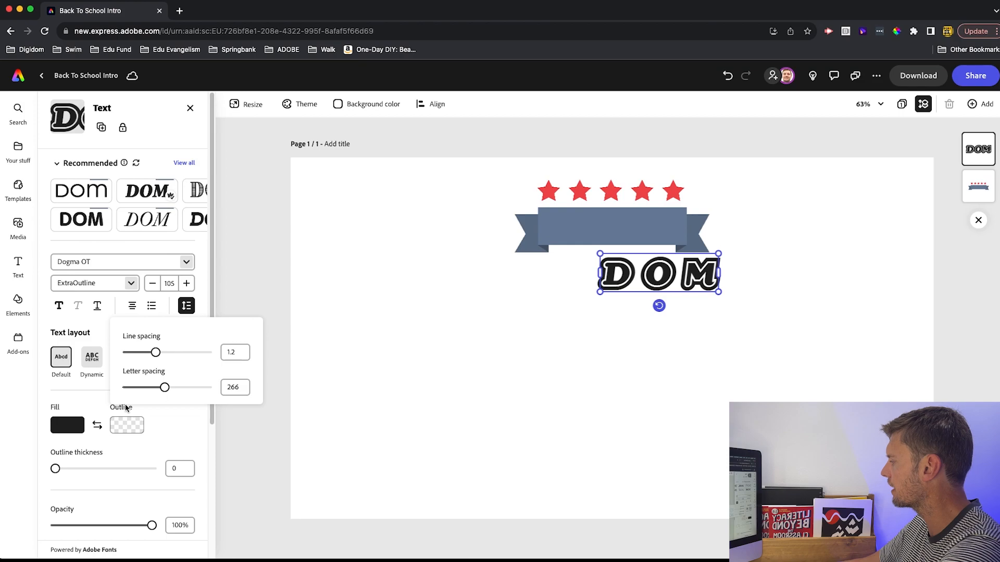
Step: Change the fill of the name text to a custom bright yellow
left_click(59, 428)
left_click(62, 427)
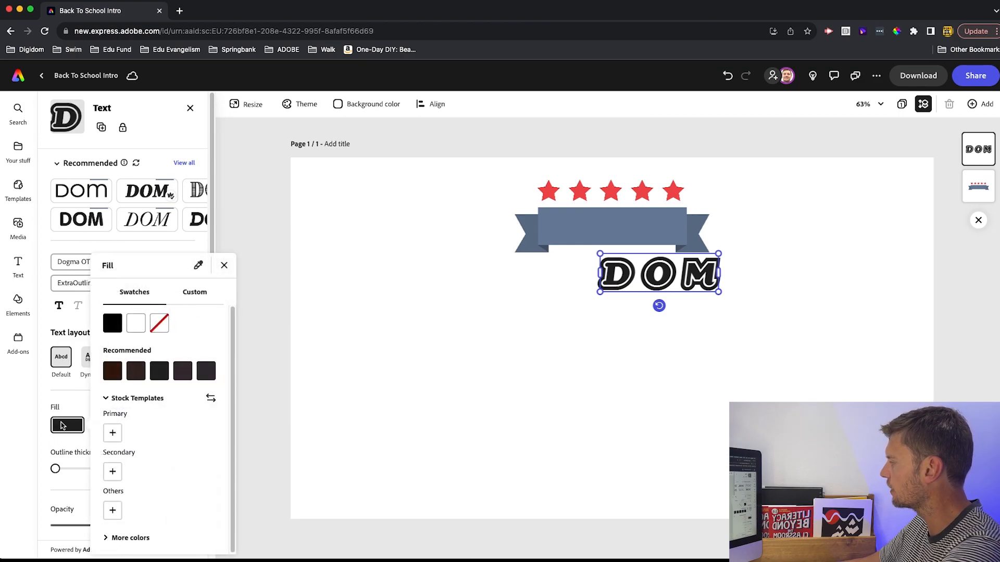
left_click(201, 292)
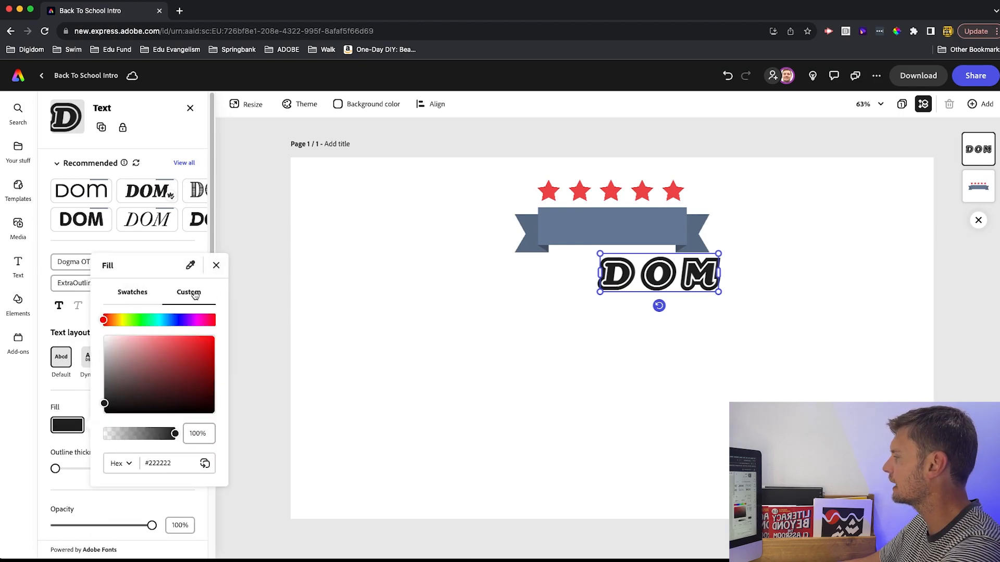
left_click(123, 321)
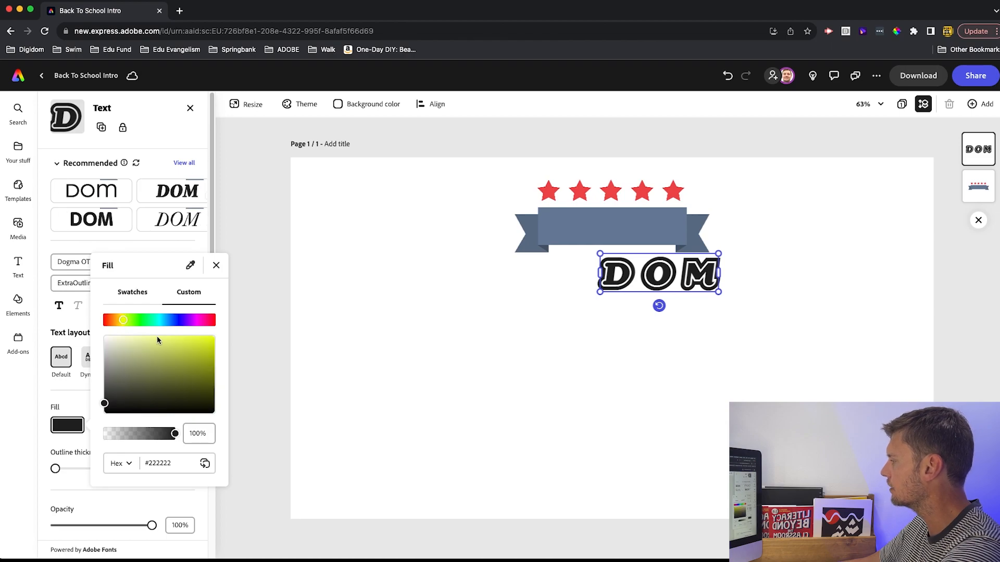
left_click(203, 344)
left_click(630, 250)
Step: Move the yellow name text onto the ribbon banner, centred on the page, and deselect it
left_click_drag(634, 257, 599, 218)
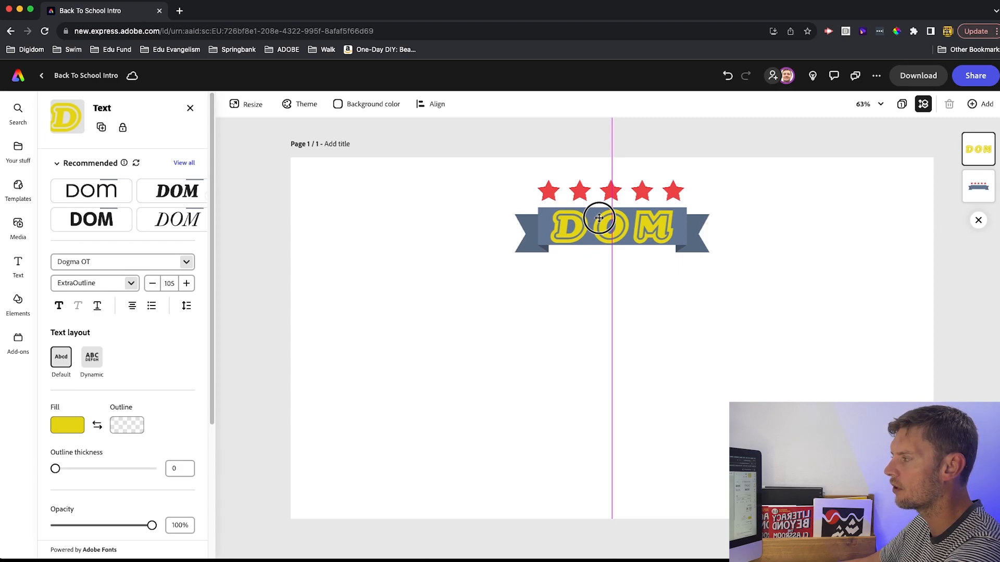
left_click_drag(599, 218, 600, 219)
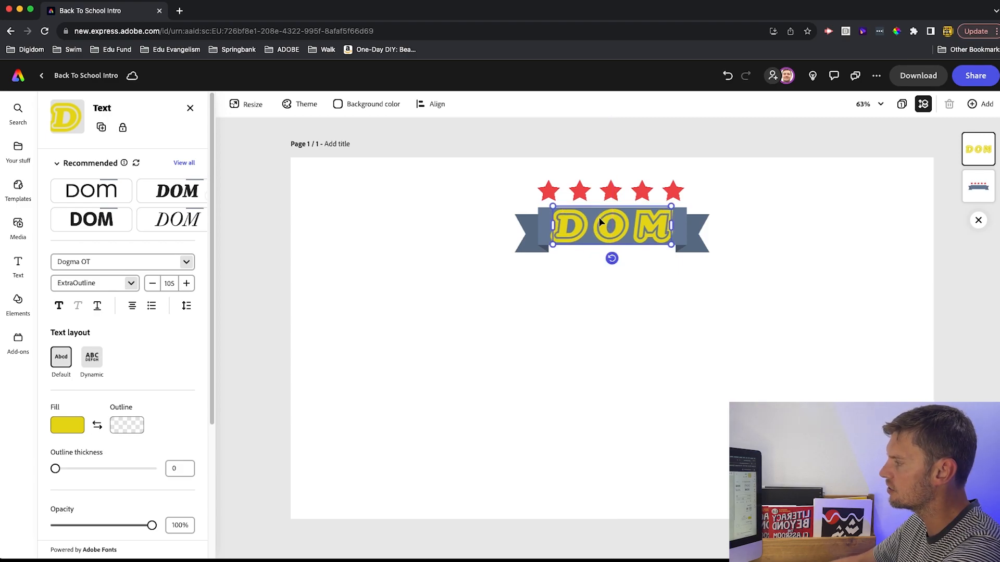
left_click(433, 252)
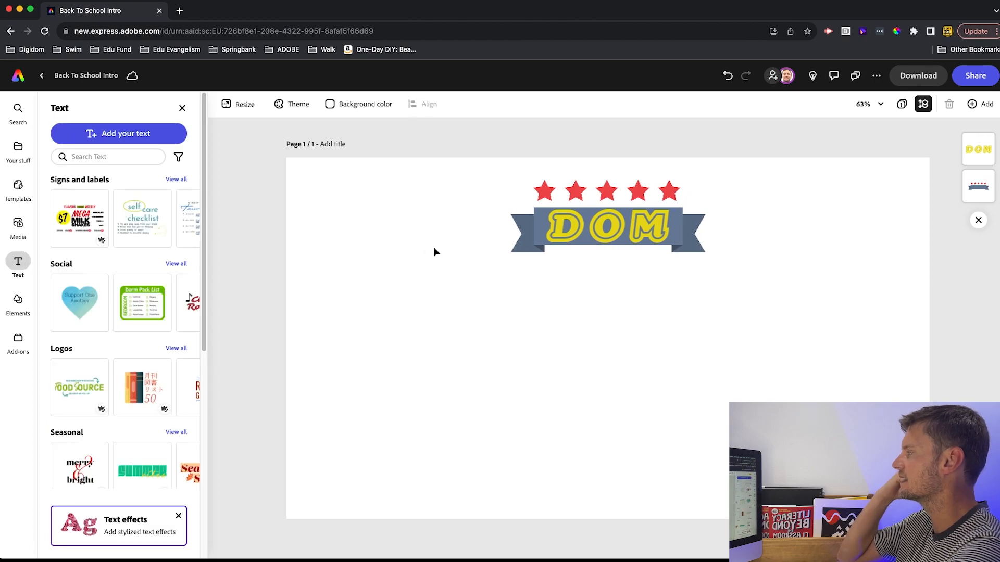
Step: Search the design assets for "speech bubble" and add an orange-red, a purple, a yellow and a wide red bubble to the page
left_click(17, 305)
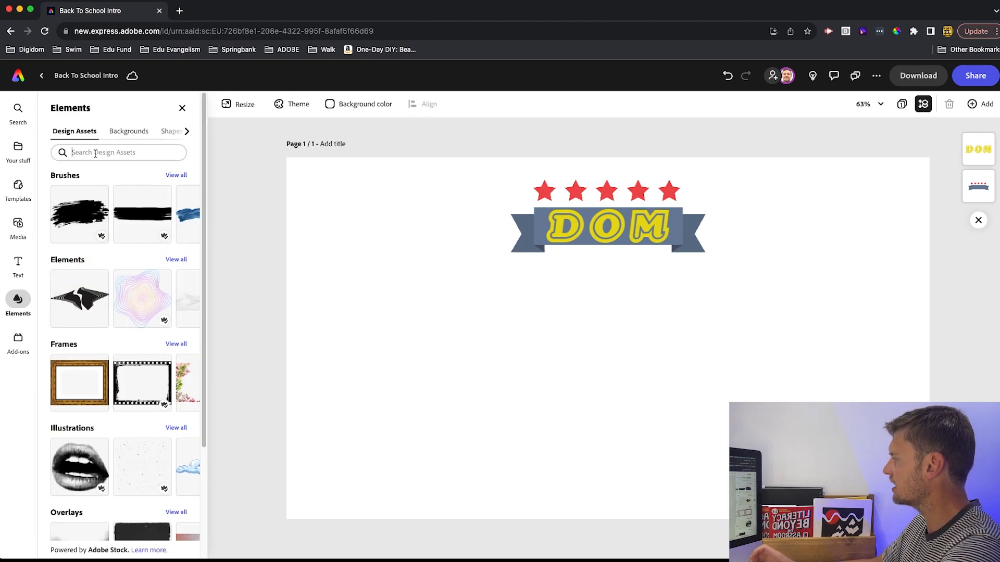
left_click(95, 152)
type("sppech")
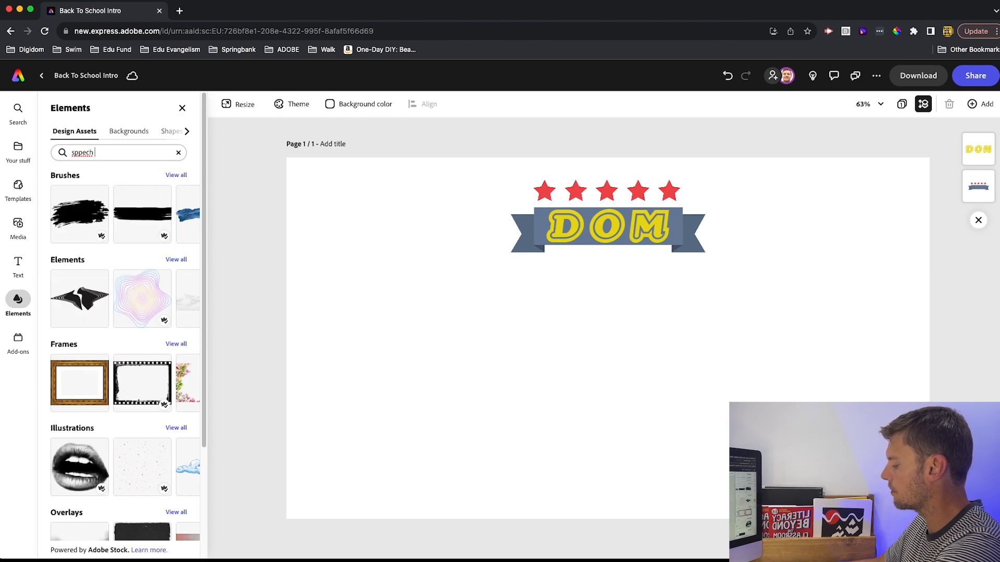
type(" bubb")
left_click(133, 174)
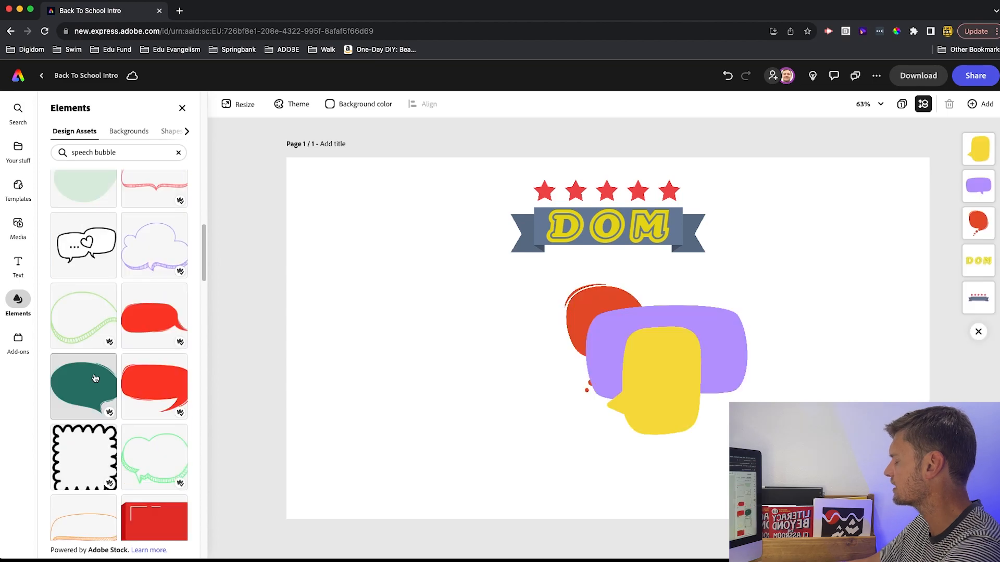
left_click(148, 384)
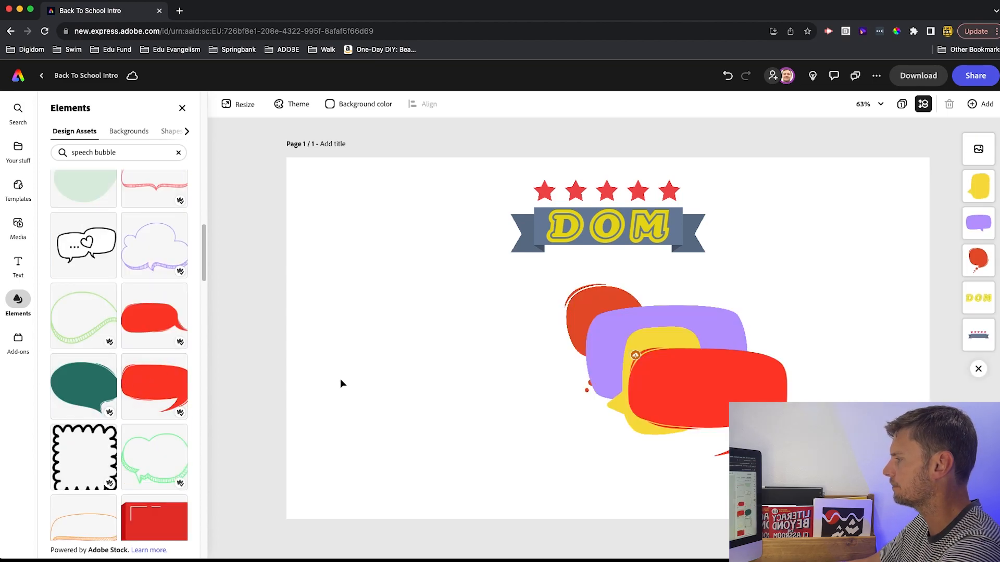
Step: Move the wide red speech bubble to the page's upper left, rotate it nearly upright with its tail toward the centre, and enlarge it
left_click_drag(709, 389, 392, 282)
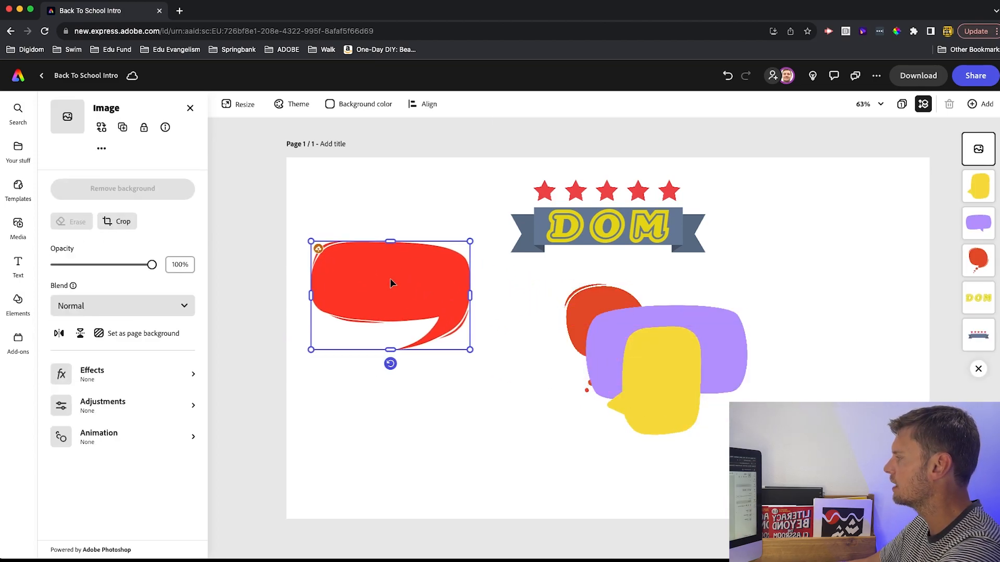
left_click_drag(389, 364, 475, 291)
left_click_drag(379, 282, 363, 280)
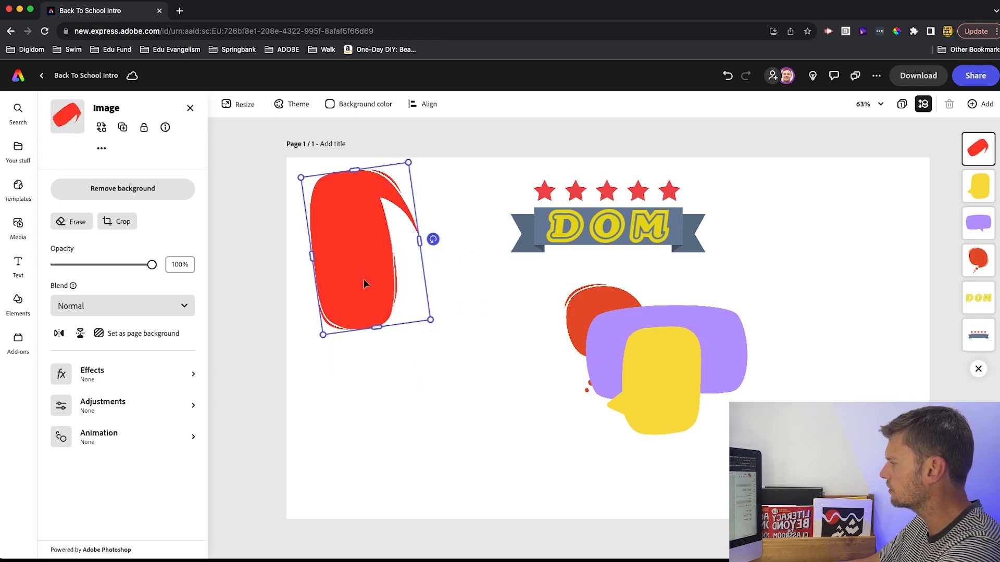
left_click_drag(428, 317, 485, 380)
Step: Rotate and flip the yellow speech bubble horizontally, place it below the red one with its tail up toward the centre, and enlarge it
left_click(639, 385)
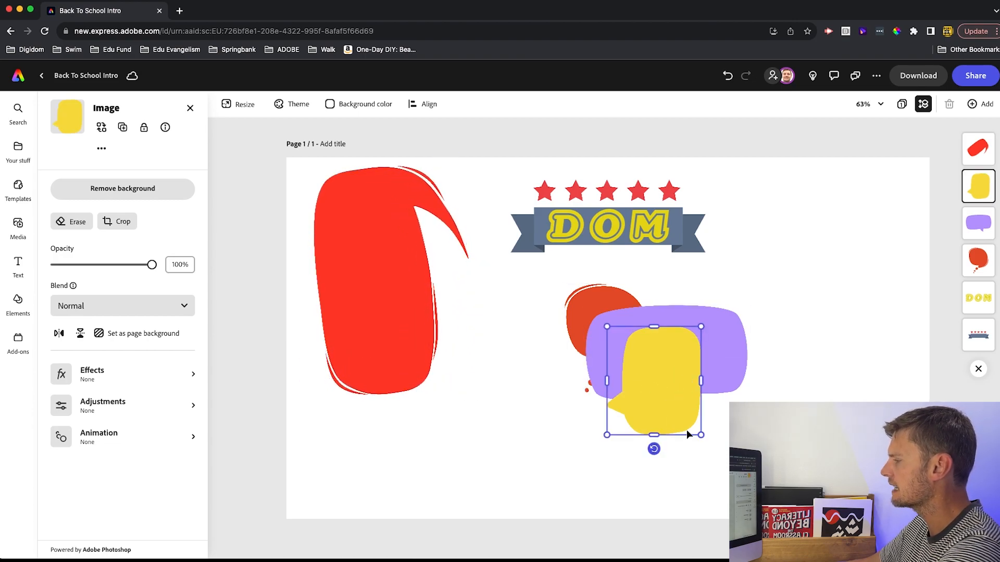
left_click_drag(655, 449, 554, 374)
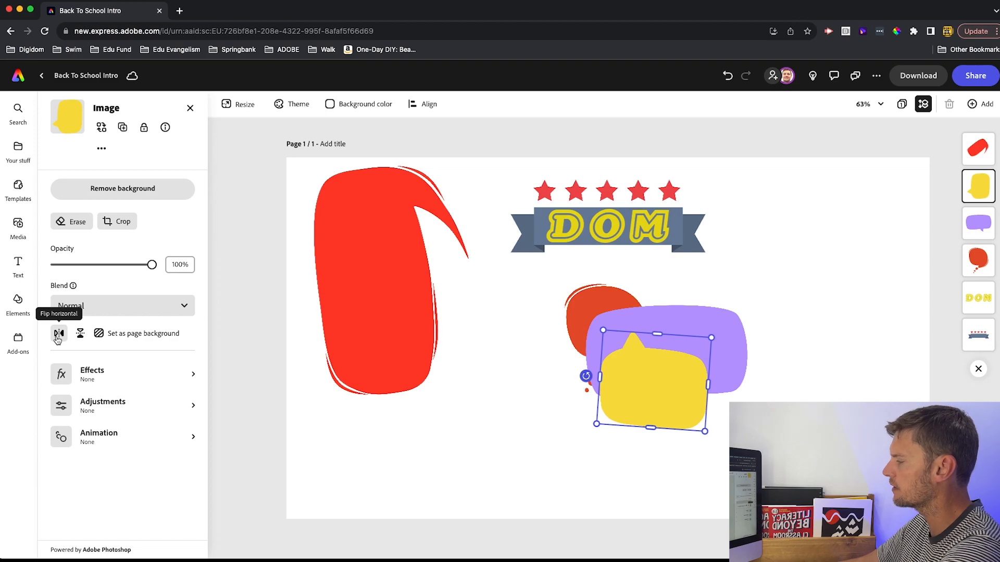
left_click(58, 334)
left_click_drag(656, 395, 432, 478)
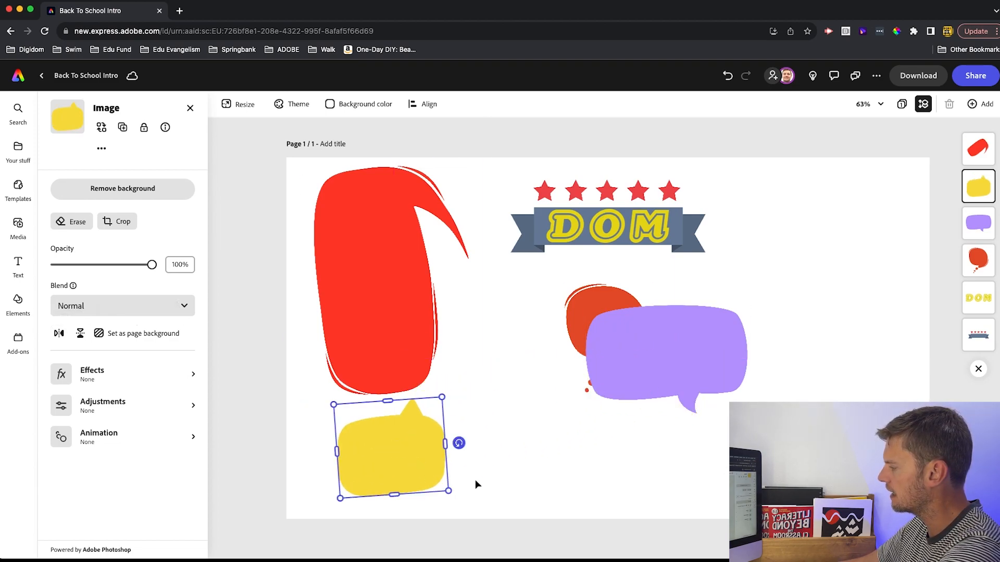
left_click_drag(459, 443, 456, 468)
left_click_drag(456, 417, 513, 416)
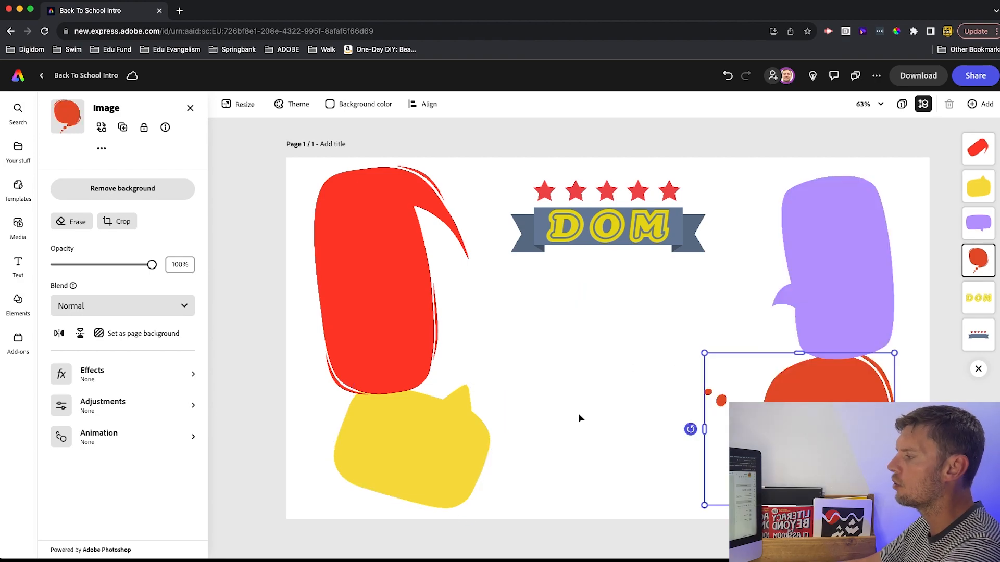
left_click(579, 418)
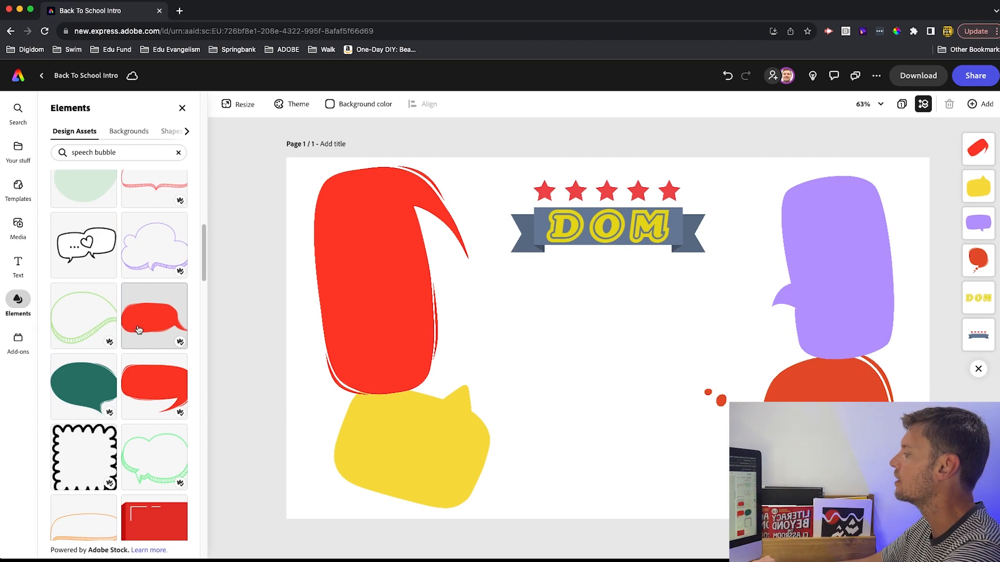
Step: Set the page background to the recommended light blue colour
left_click(349, 107)
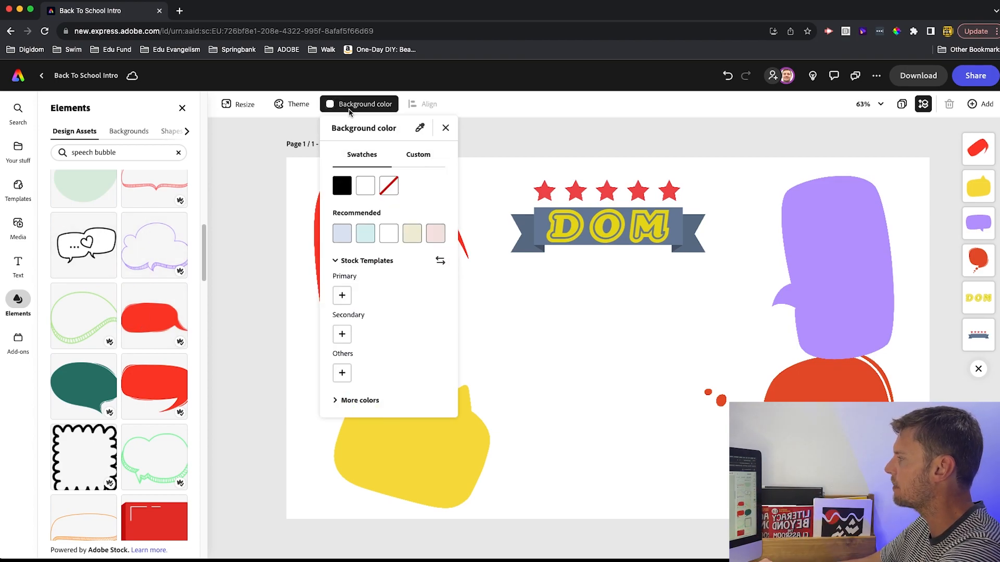
left_click(342, 234)
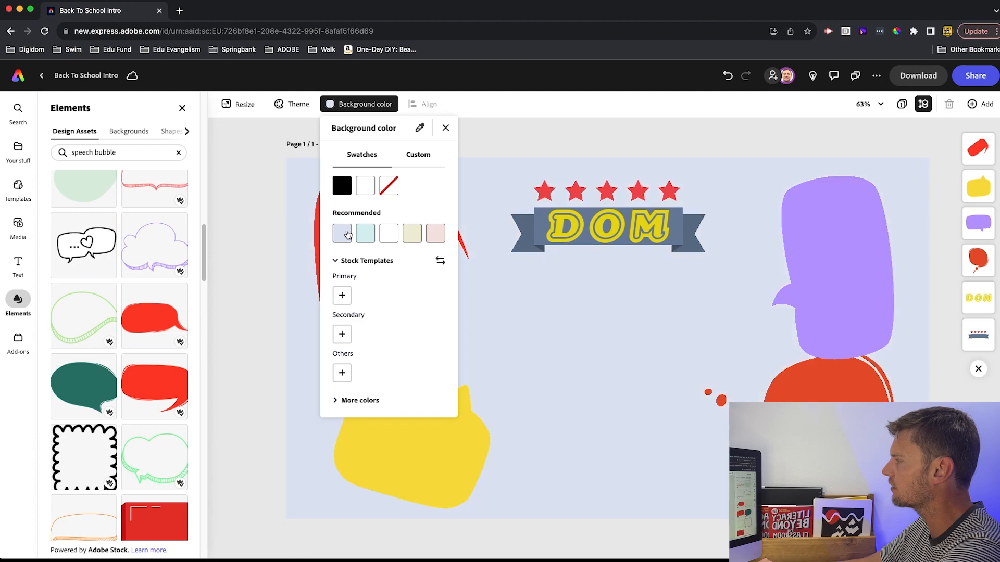
left_click(250, 241)
Step: Add a text box to the page reading "THis year I'm looking forward to"
left_click(17, 265)
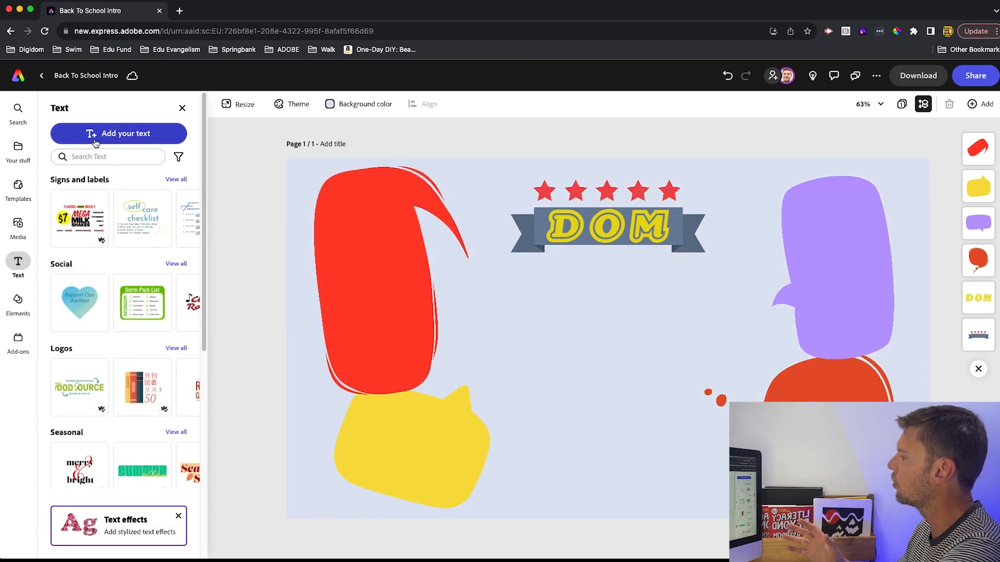
left_click(95, 144)
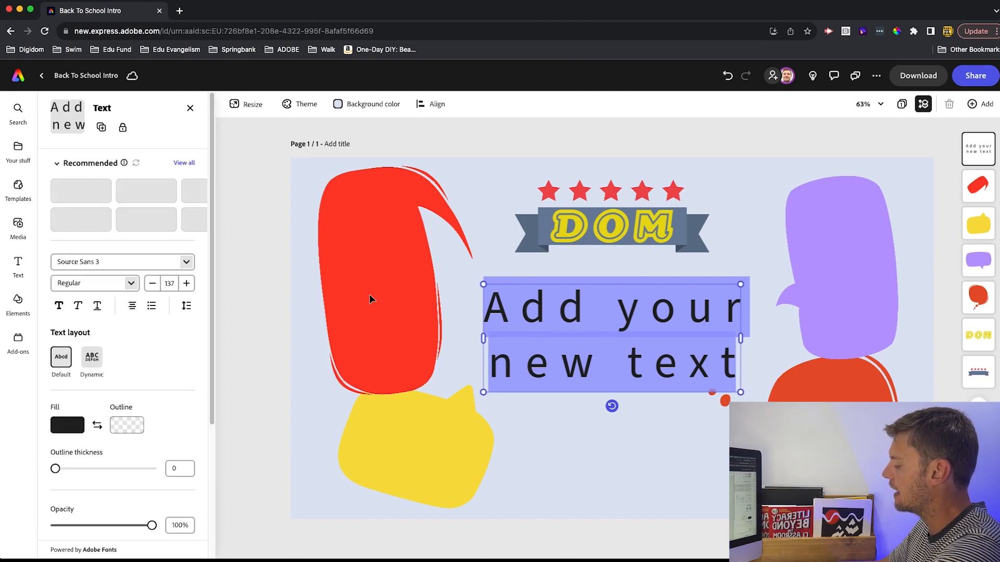
key("BackSpace")
type("I'm")
key("BackSpace")
key("BackSpace")
key("BackSpace")
type("THis ye")
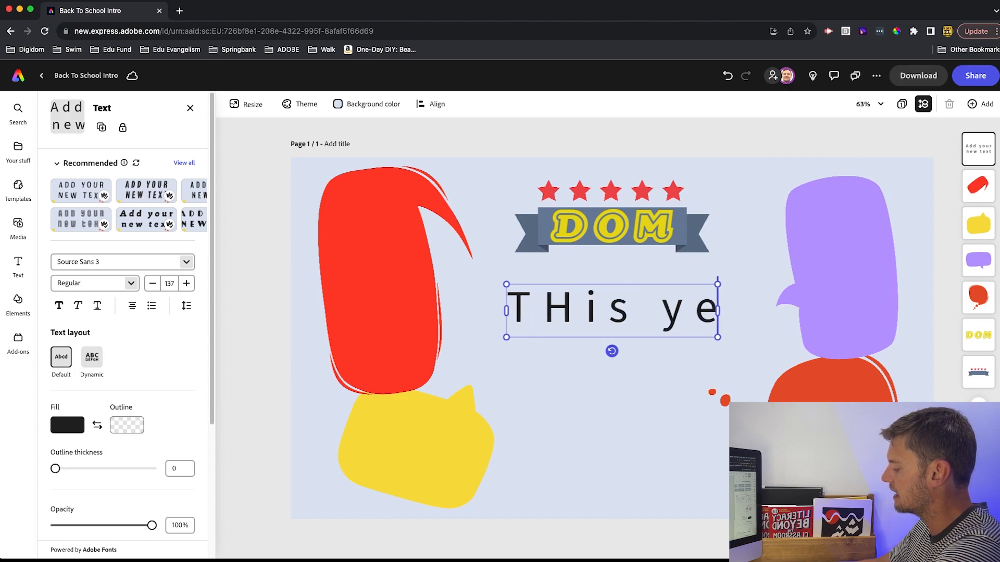
type("ar I'm looking forward too")
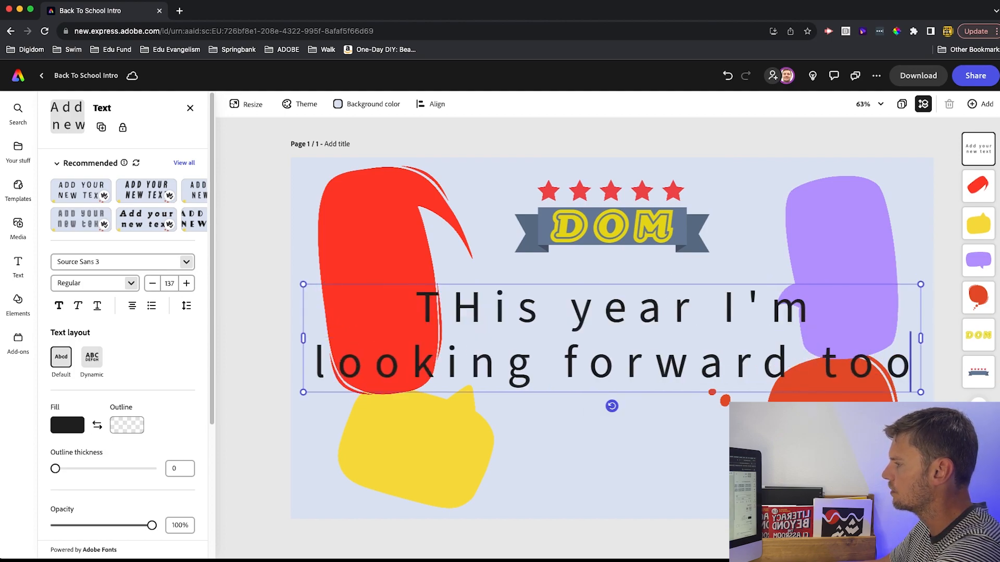
key("BackSpace")
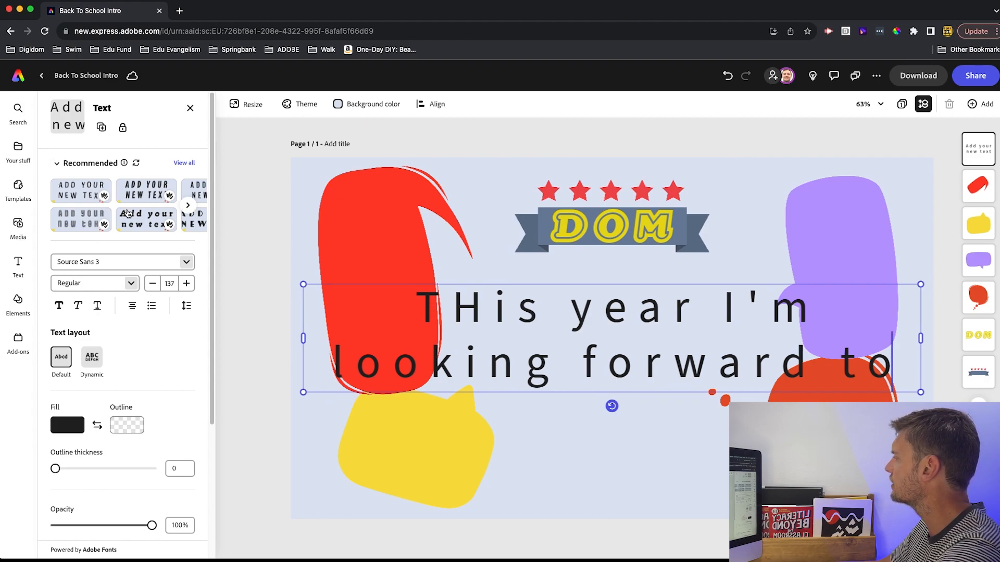
Step: Apply the recommended ScriptoramaMarkdownJF style to the new text and shrink it to size 28 over the upper part of the red bubble
left_click(185, 162)
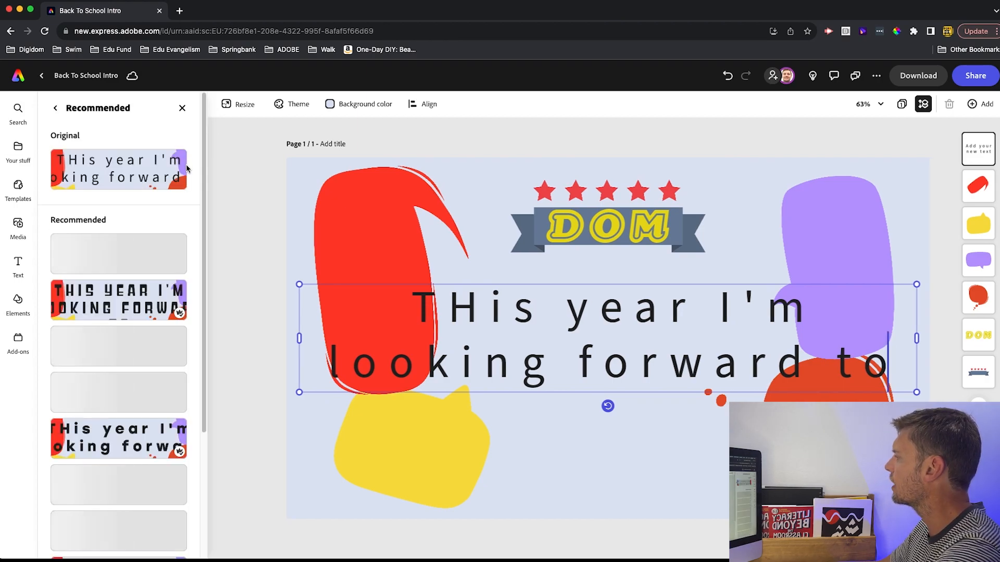
scroll(138, 344, "down", 3)
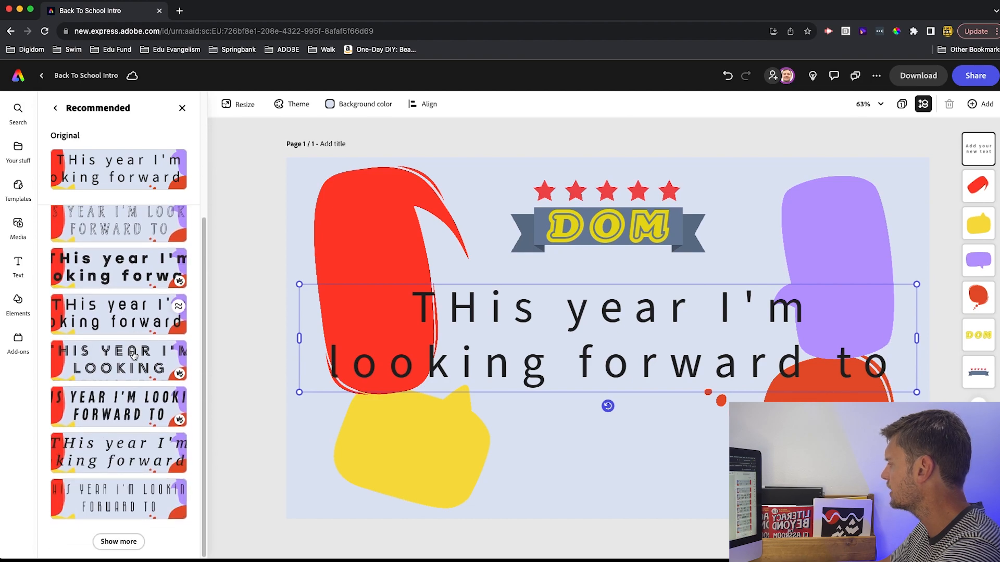
scroll(111, 311, "up", 3)
scroll(110, 296, "down", 3)
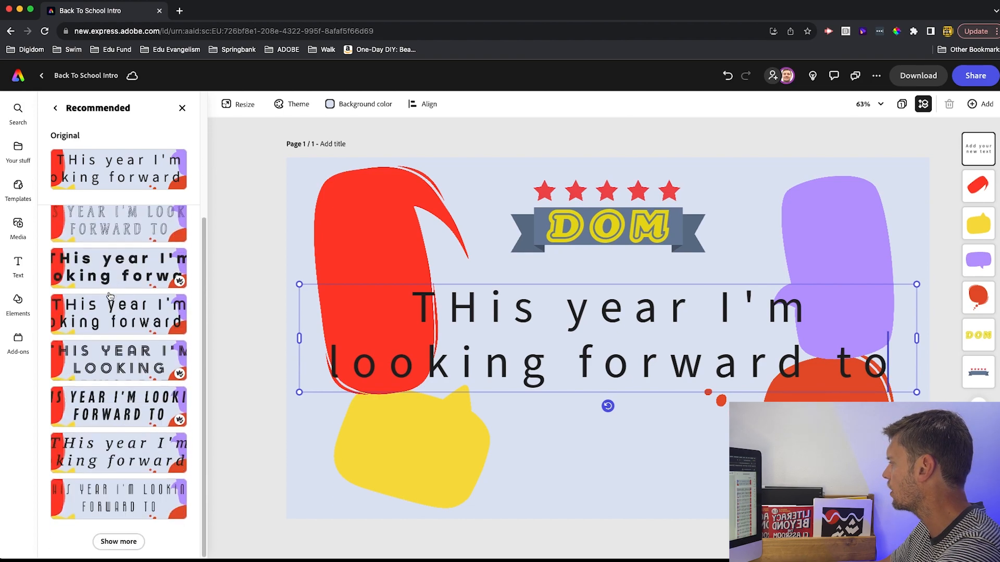
left_click(117, 542)
scroll(116, 479, "down", 5)
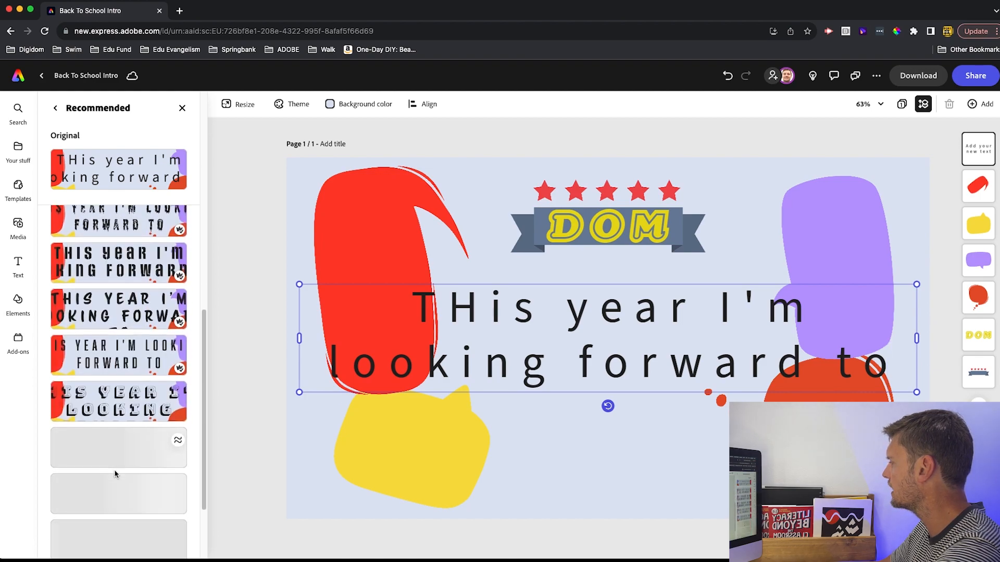
scroll(116, 474, "down", 2)
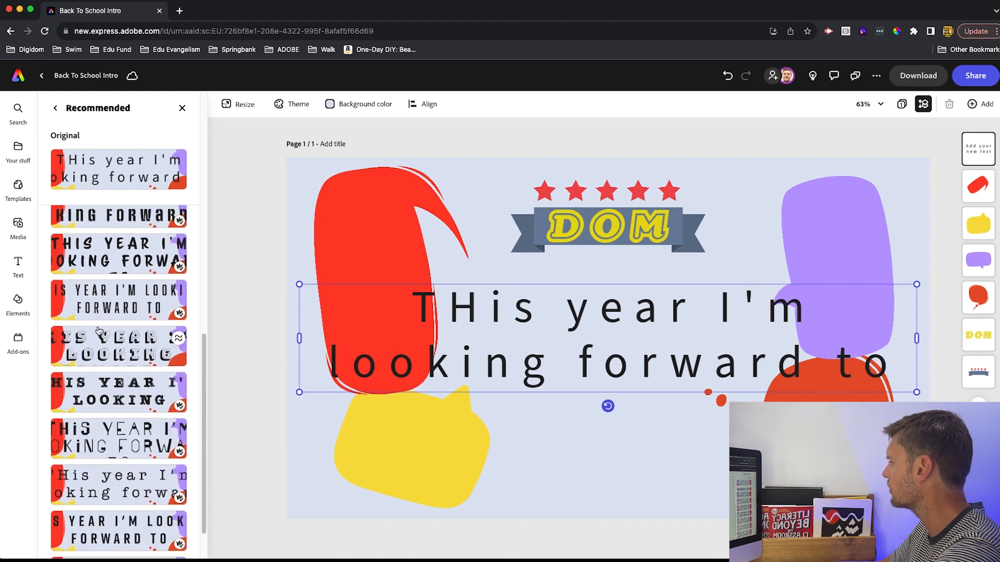
left_click(100, 256)
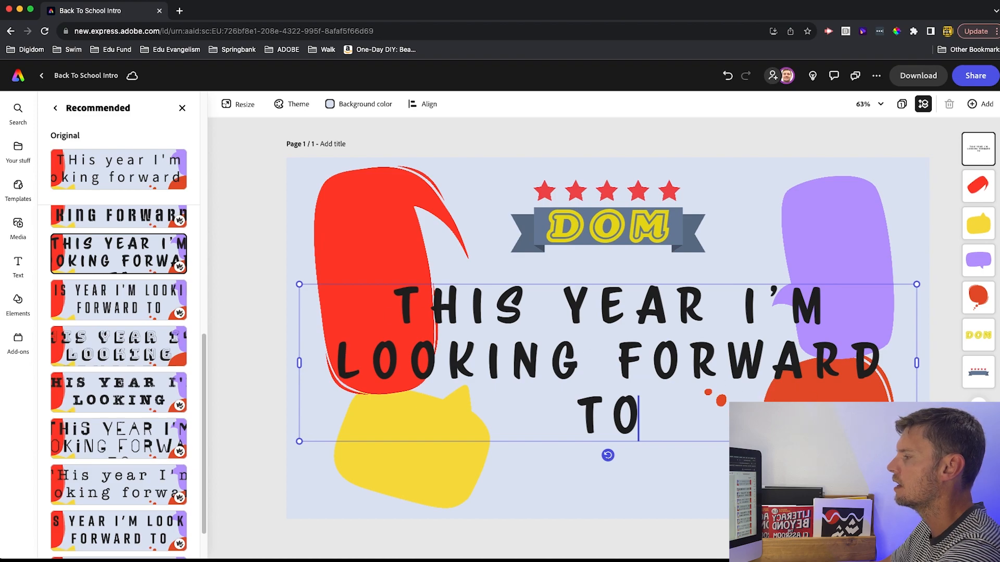
left_click_drag(614, 336, 363, 176)
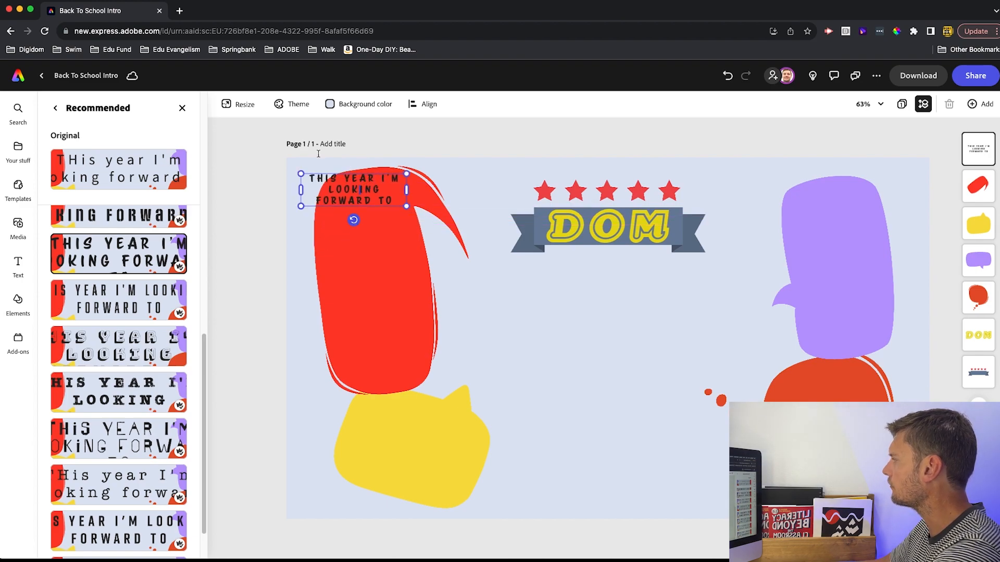
left_click(182, 109)
Step: Give the text on the red bubble a white fill and a black outline with a thickness of 39
left_click(354, 190)
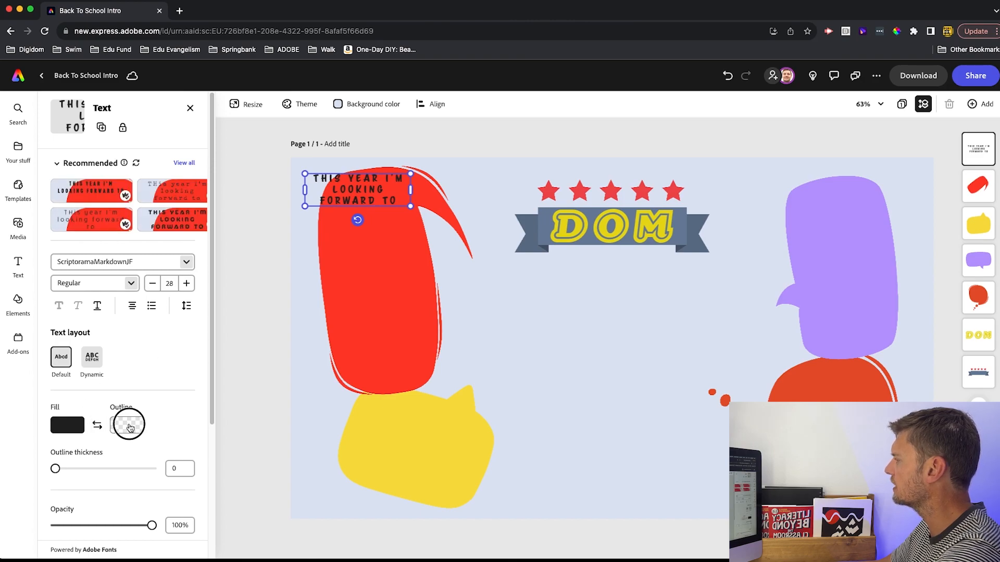
left_click(130, 427)
left_click(194, 327)
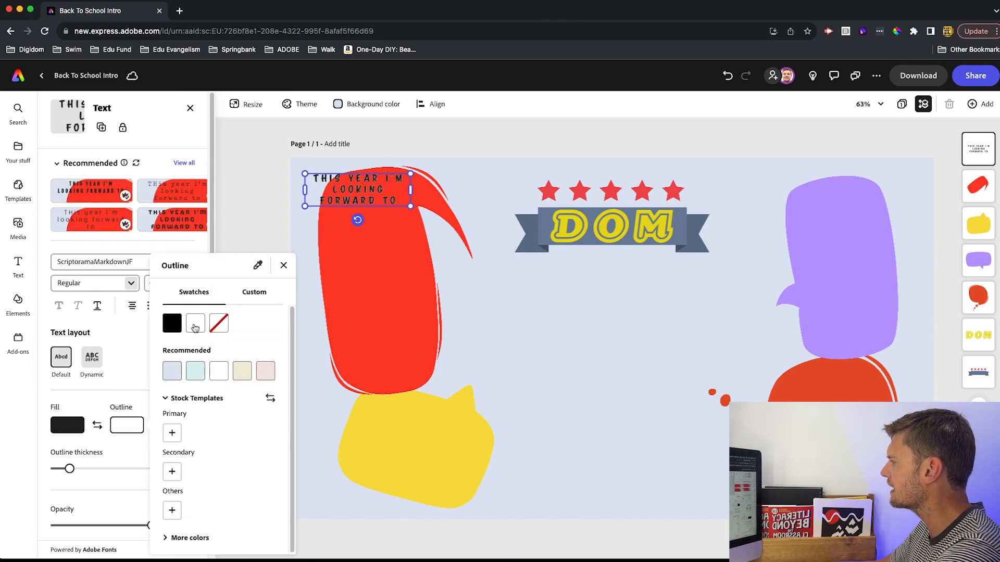
left_click(84, 465)
left_click_drag(73, 471, 92, 470)
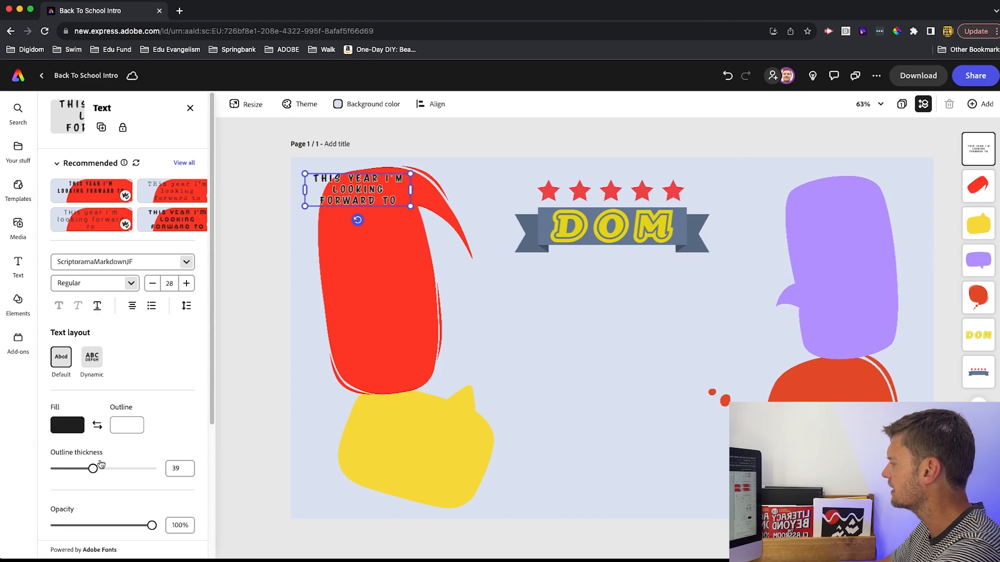
left_click(97, 426)
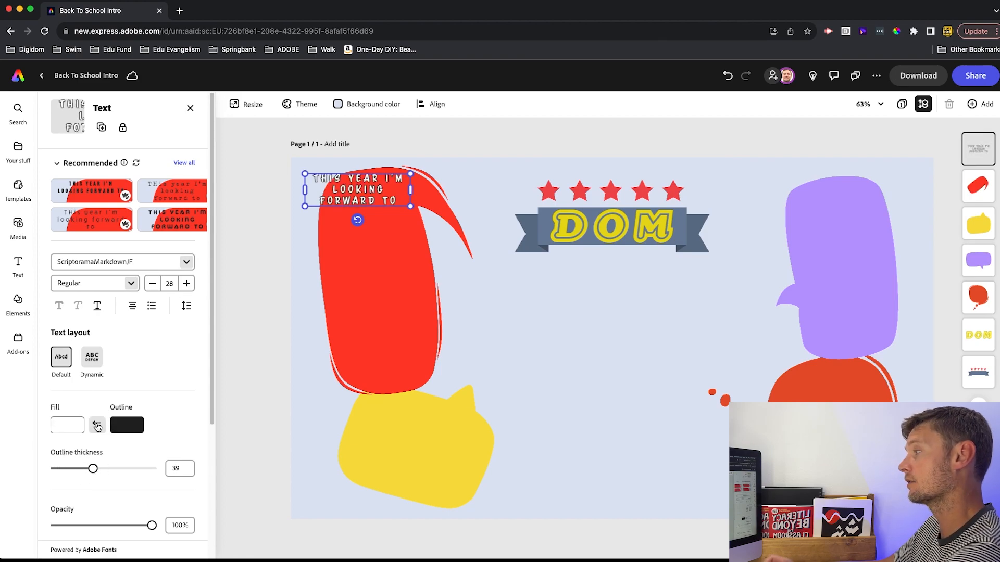
left_click(236, 305)
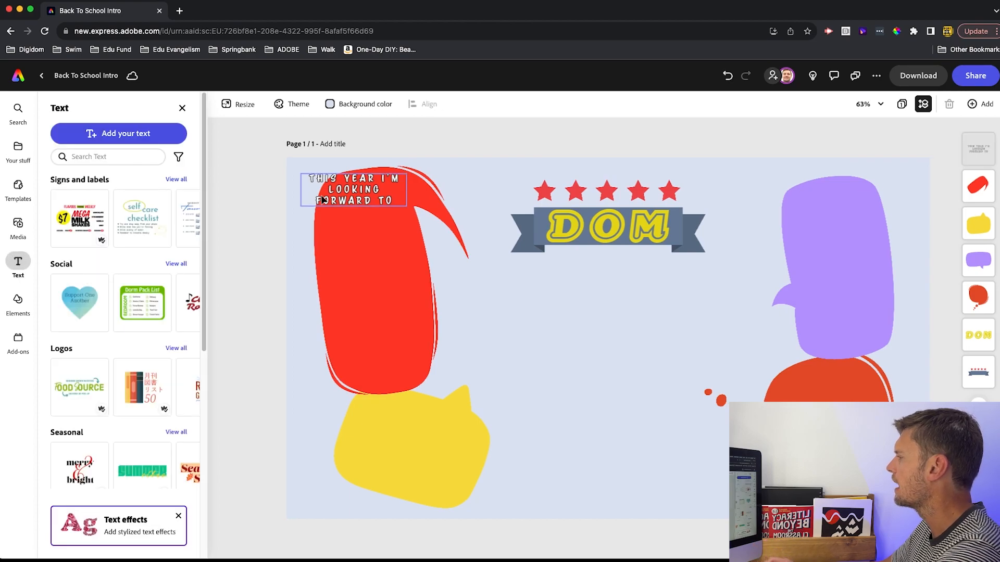
Step: Duplicate the outlined text on the red bubble and place the copy over the upper part of the yellow bubble
left_click(342, 191)
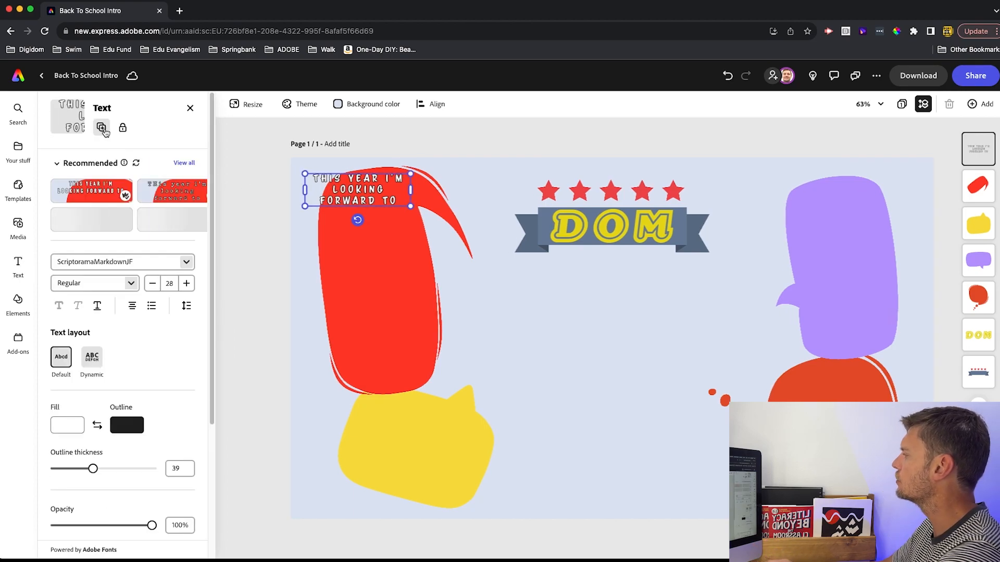
left_click(102, 128)
left_click_drag(355, 230, 350, 426)
Step: Replace the copied text with "MY FAVOURITE THING I DID THIS SUMMER WAS" and enlarge its text box
double_click(339, 409)
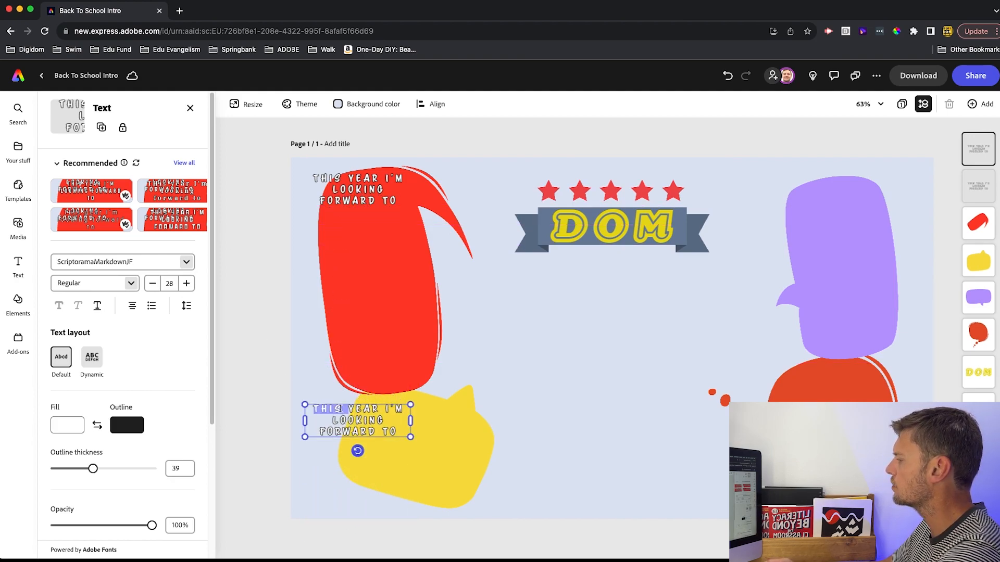
key("ctrl+a")
type("MY FAVOURITE THING I D")
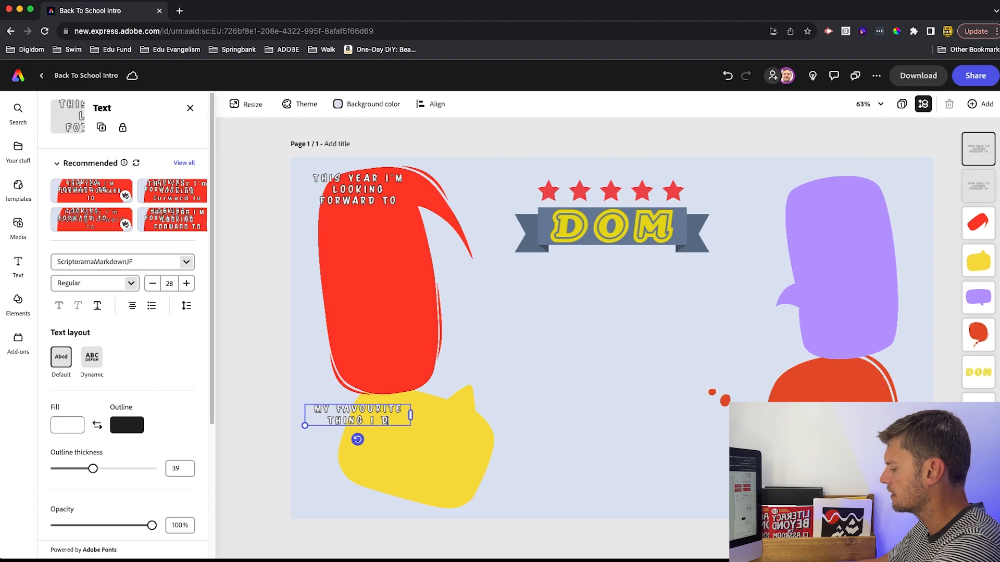
type("ID THIS SUMMER WAS")
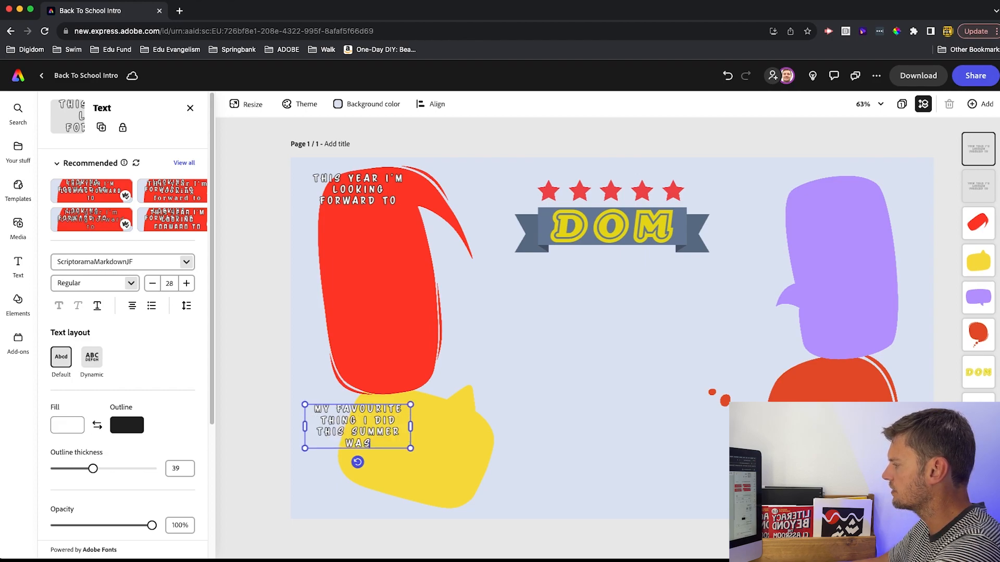
left_click_drag(410, 428, 432, 439)
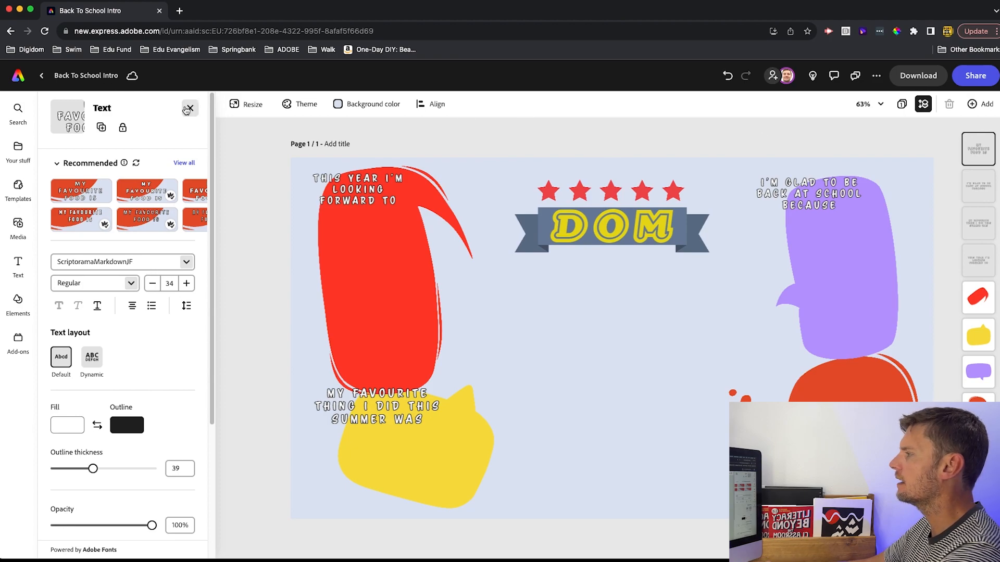
Step: Download the finished design as a PNG image
left_click(187, 108)
left_click(918, 76)
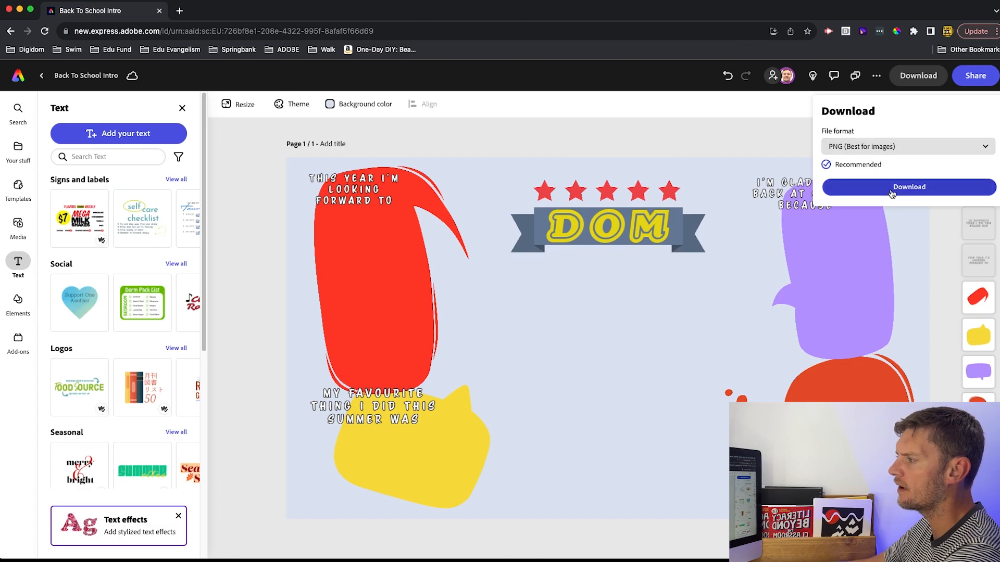
left_click(891, 187)
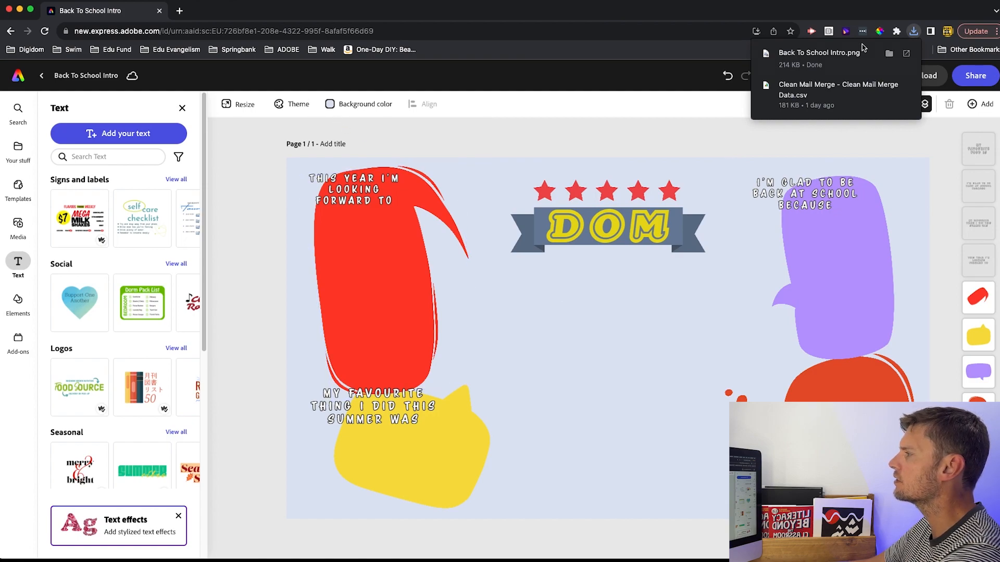
Step: Leave the finished design for the home page and start the Animate from audio quick action
left_click(19, 79)
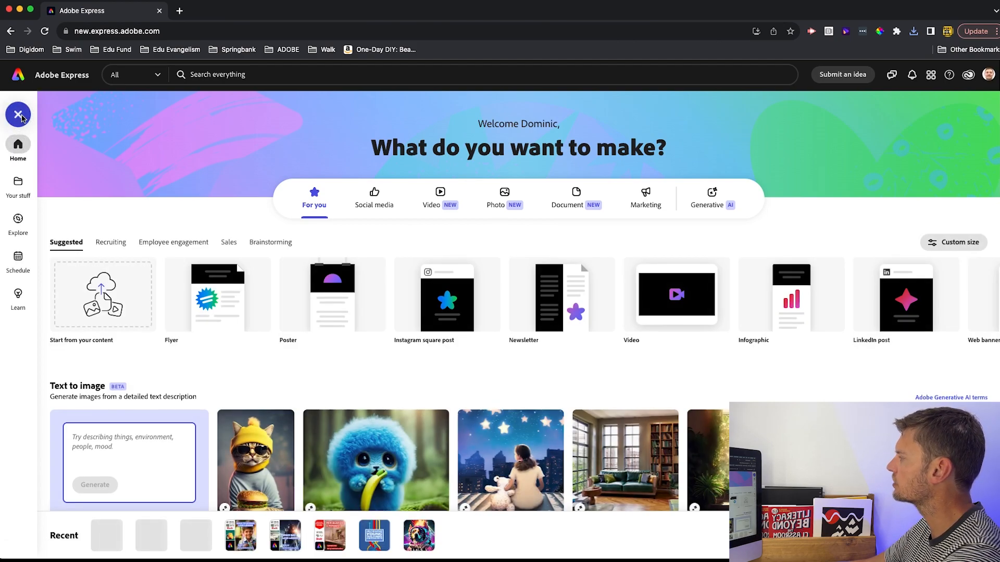
left_click(58, 146)
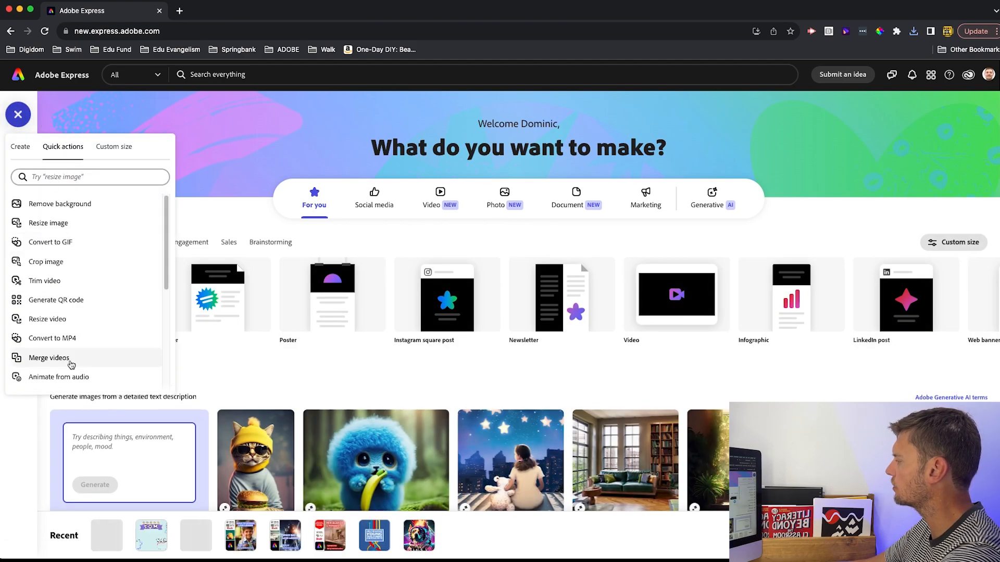
left_click(69, 376)
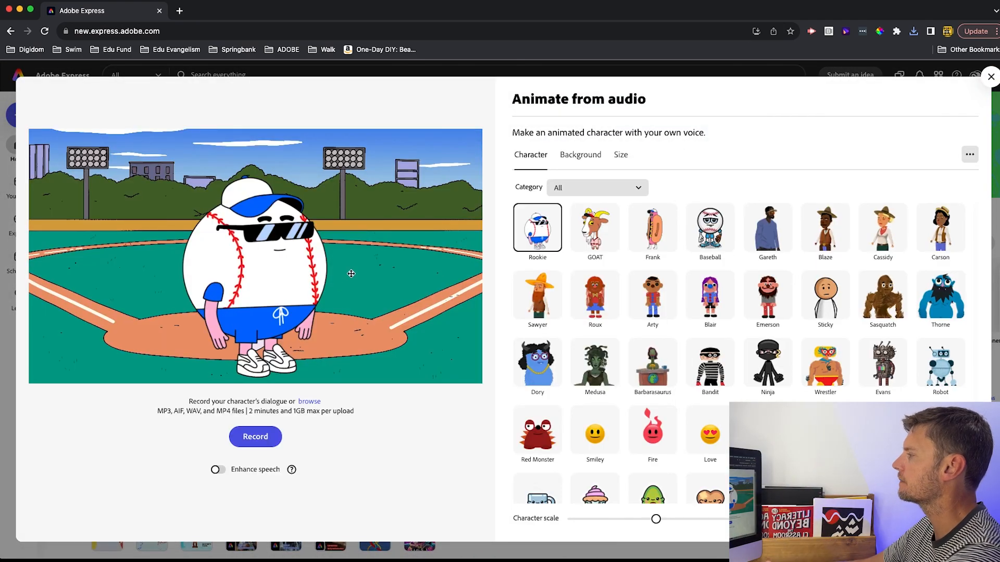
Step: Upload "Back To School Intro.png" from the Downloads folder as the background of the animation
left_click(581, 158)
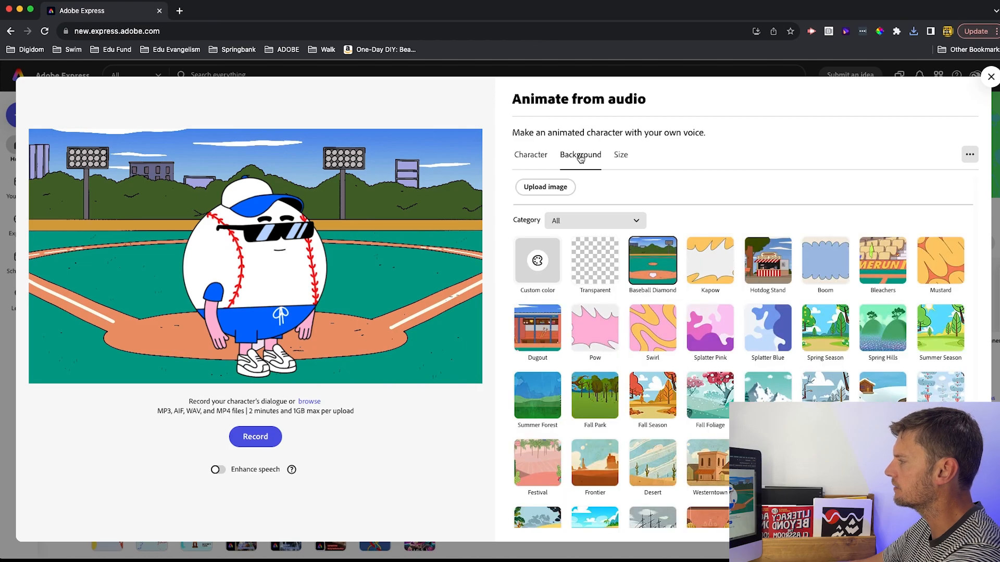
left_click(555, 188)
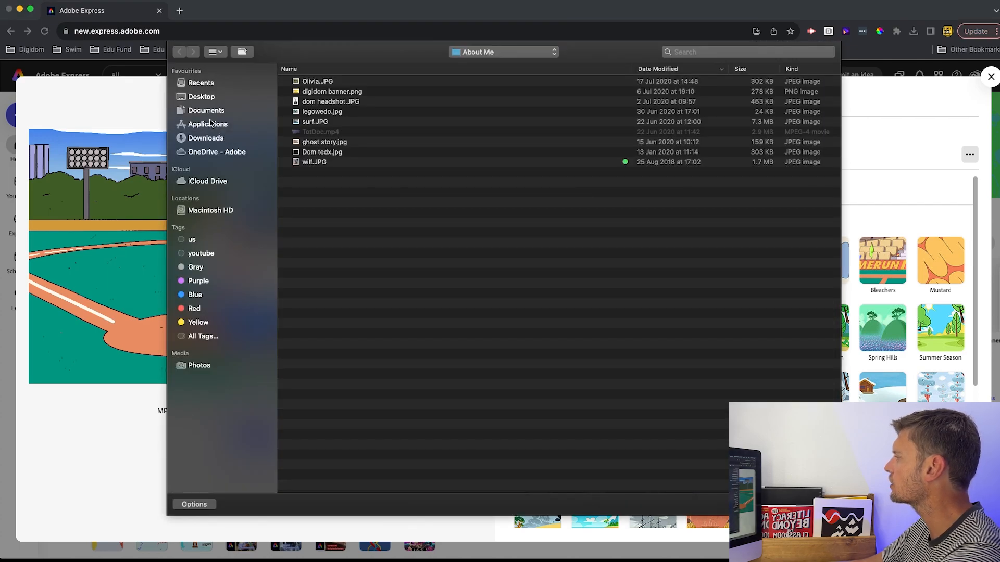
left_click(209, 141)
left_click(330, 83)
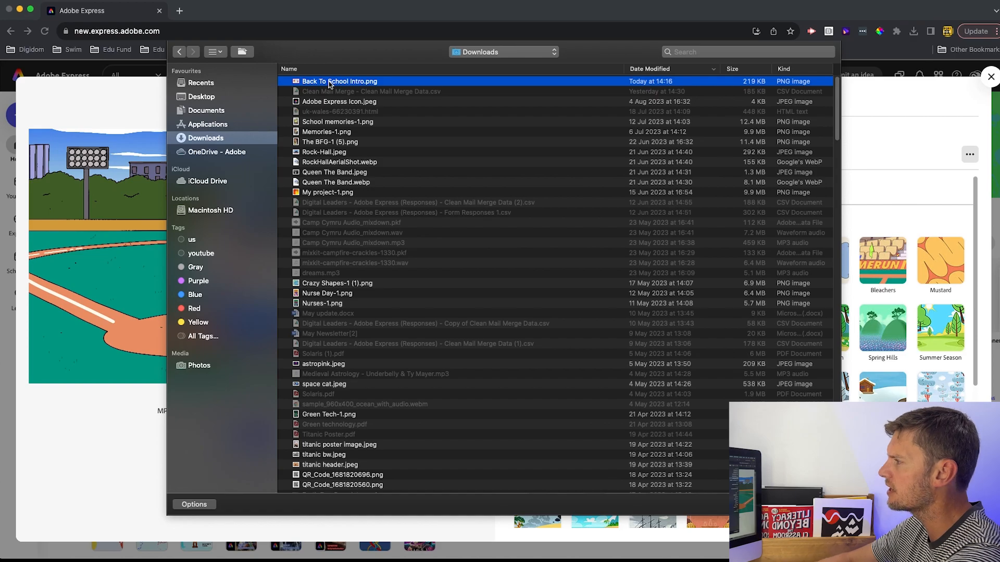
double_click(329, 83)
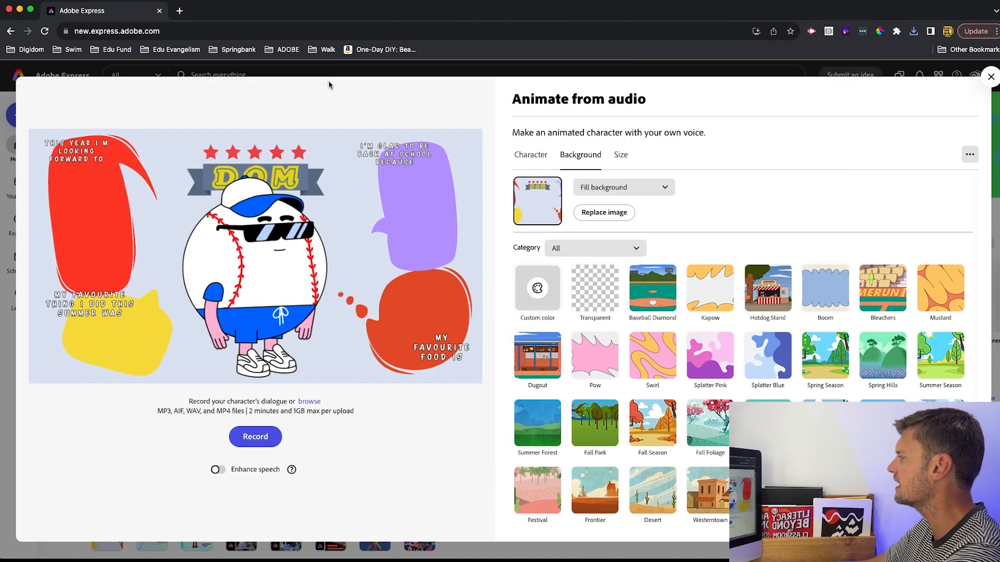
Step: Choose the Steve character, scale him down and place him centrally below the name banner
left_click(535, 158)
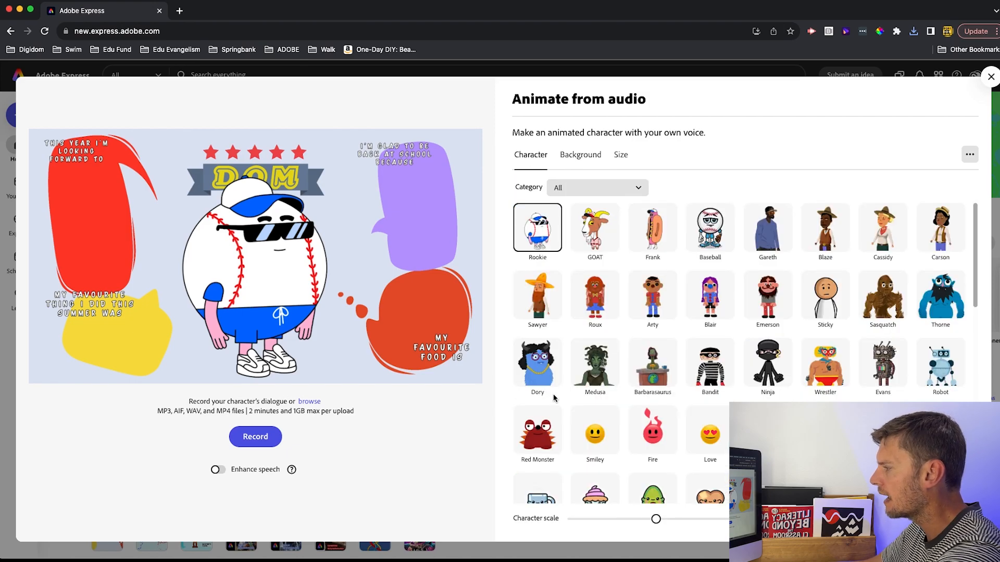
scroll(767, 312, "down", 5)
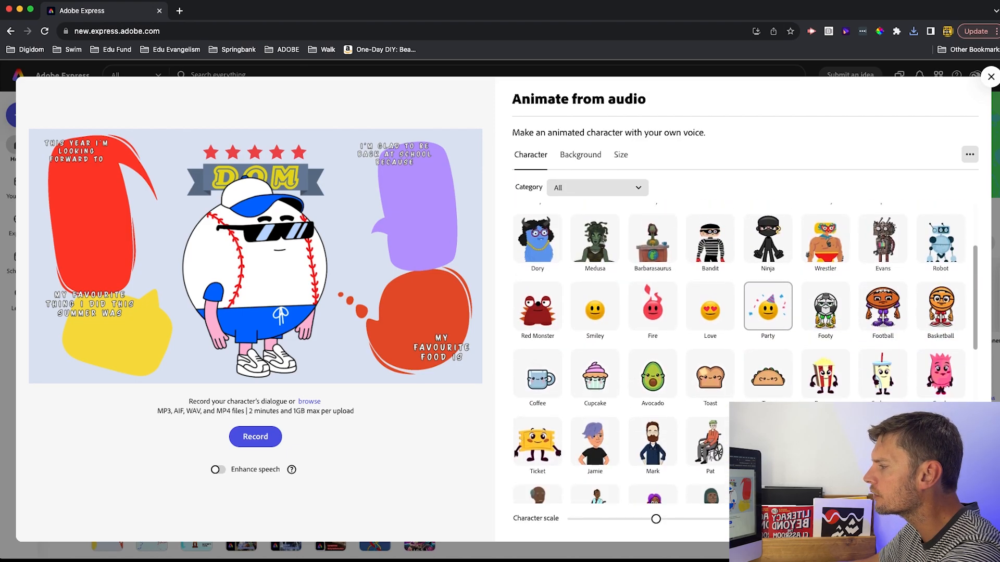
scroll(768, 395, "down", 3)
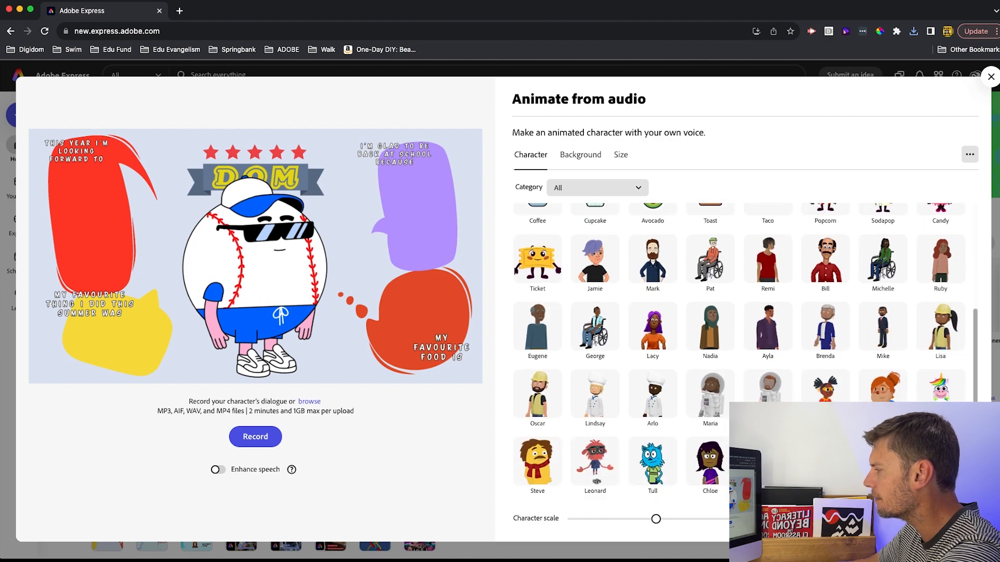
scroll(768, 401, "down", 1)
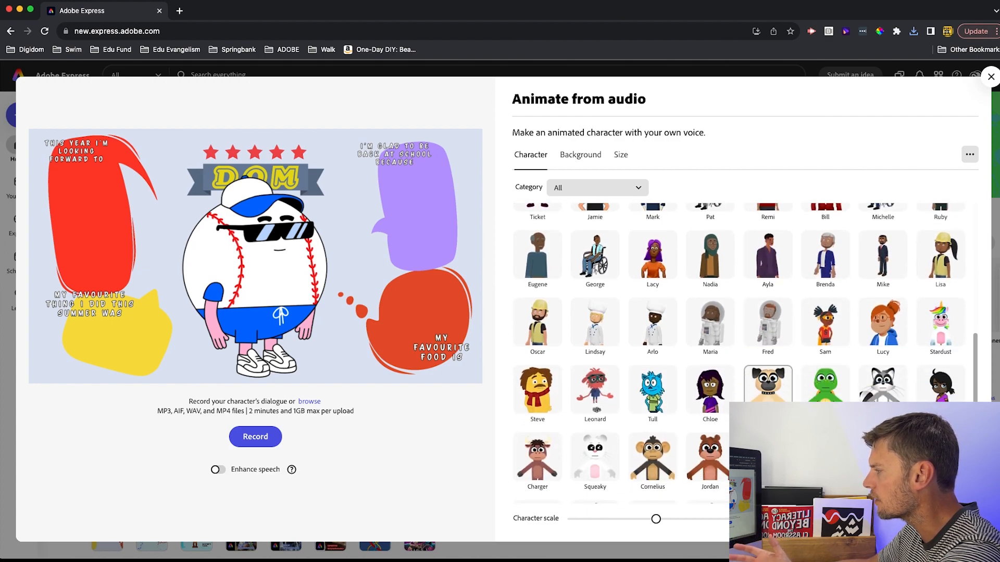
left_click(538, 400)
left_click_drag(160, 135, 255, 256)
left_click(273, 274)
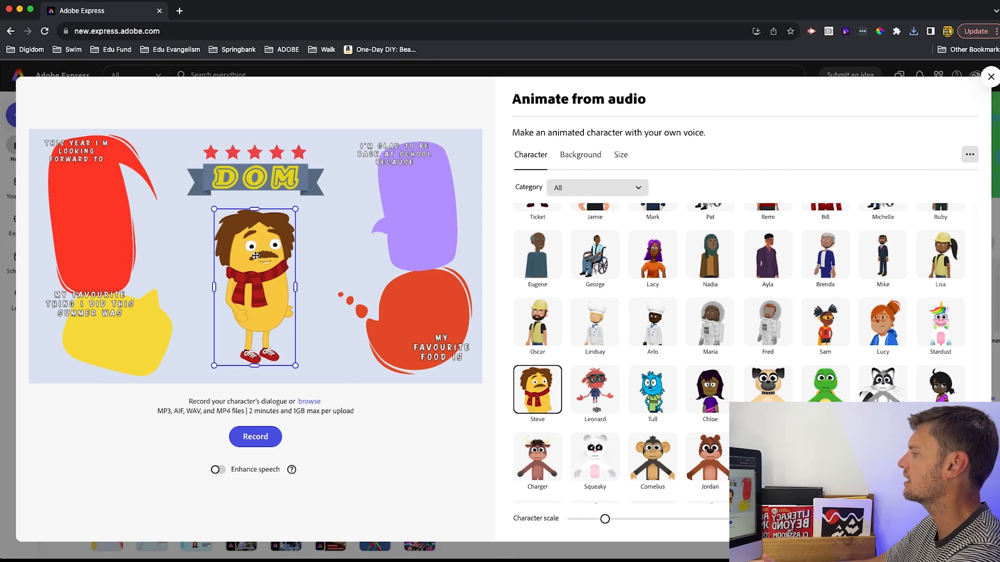
left_click(403, 432)
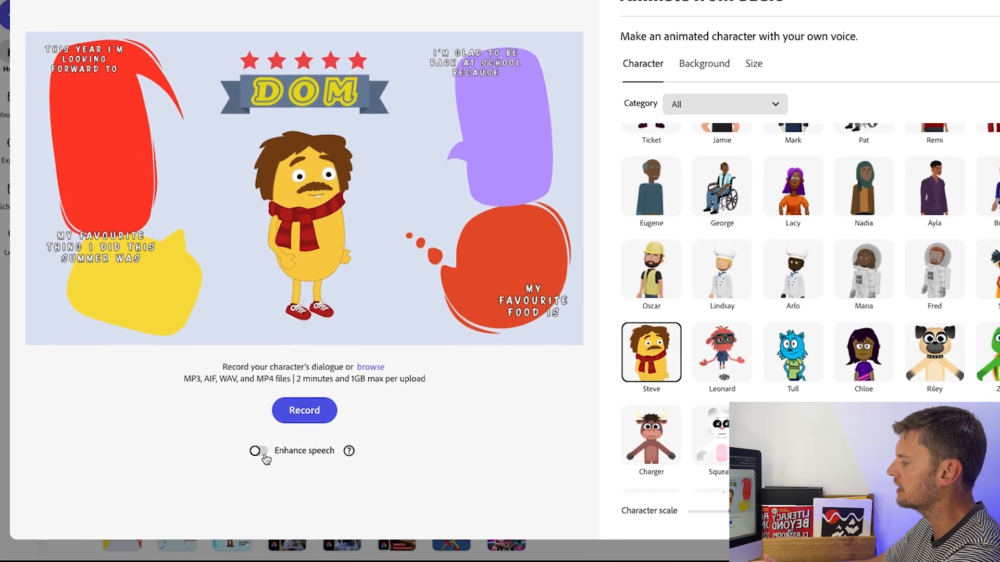
Step: Record the character's dialogue for about 27 seconds with Enhance speech turned on, and preview the resulting animation
left_click(258, 452)
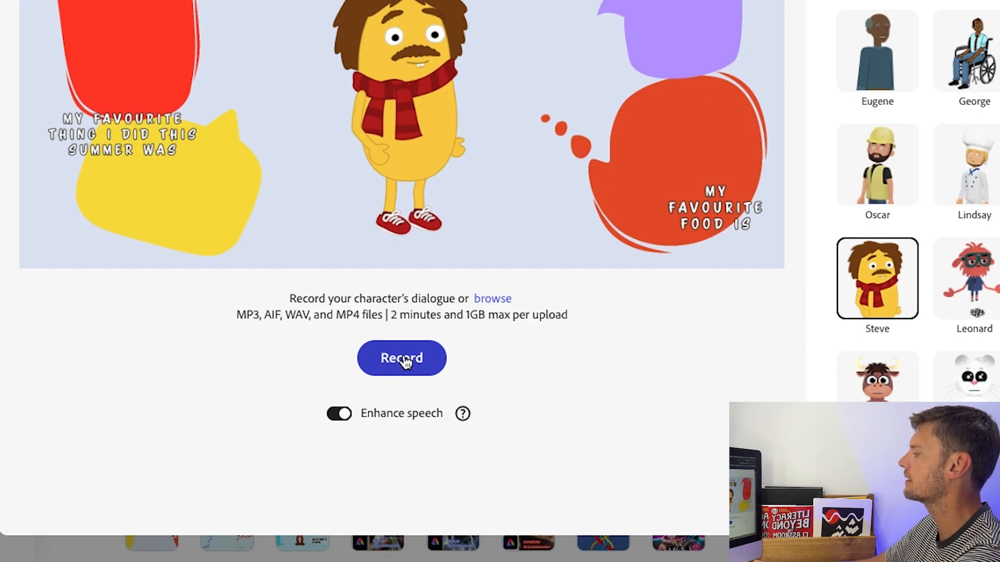
left_click(405, 360)
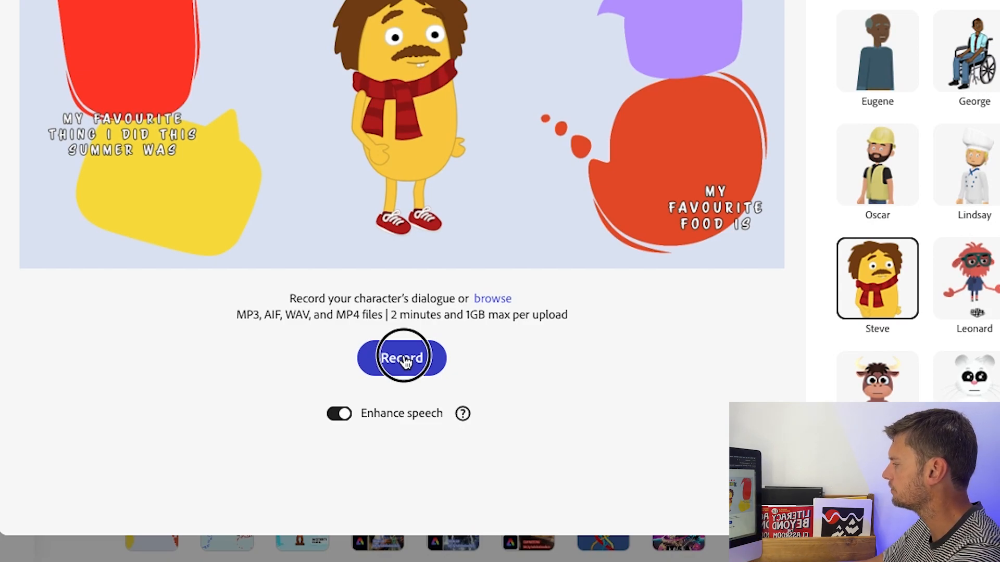
left_click(197, 97)
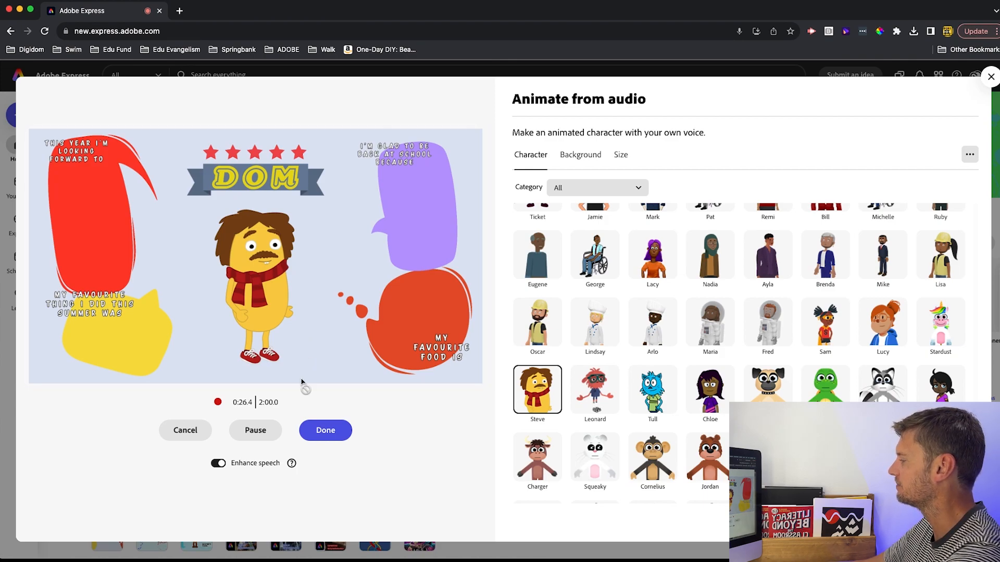
left_click(324, 432)
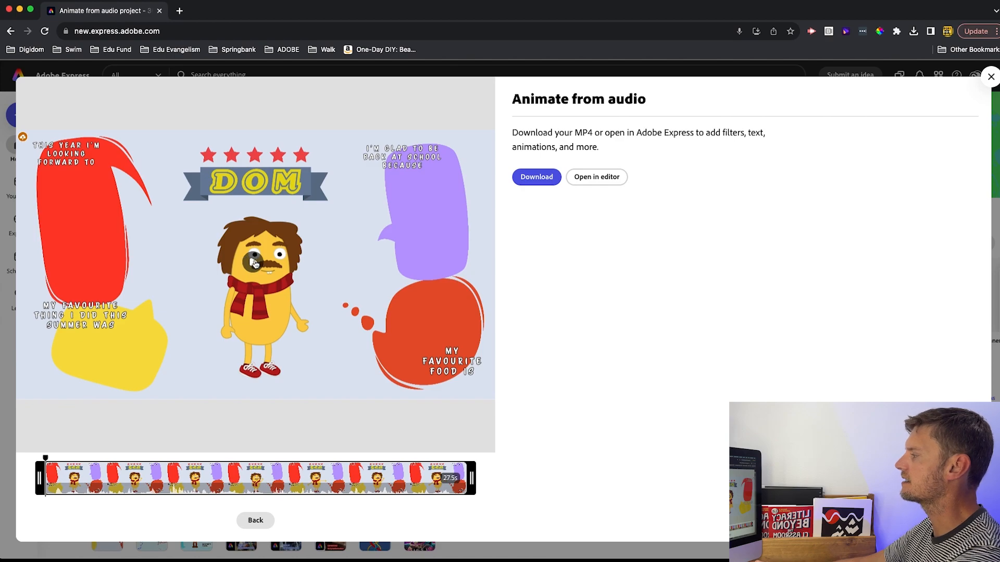
left_click(254, 263)
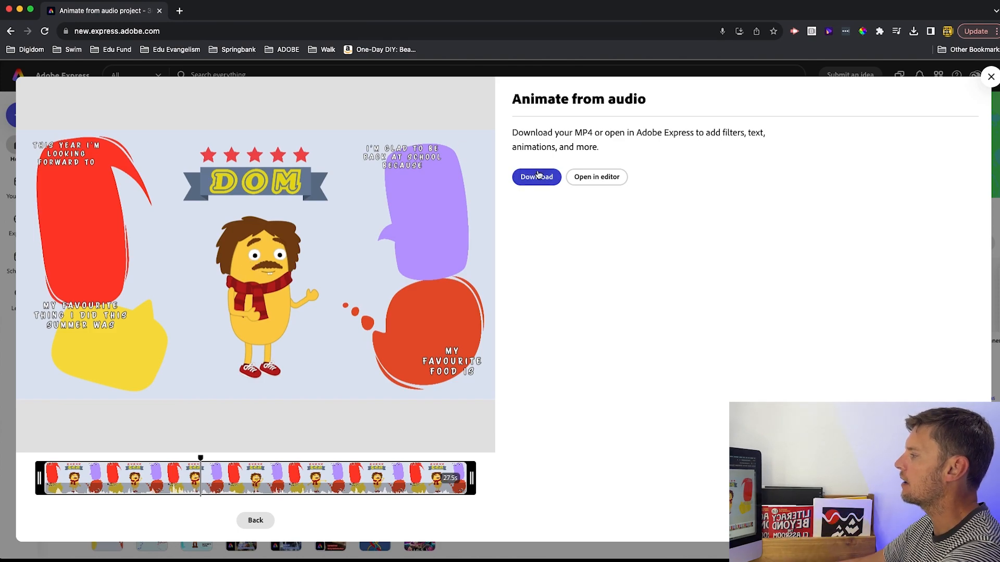
Step: Open the animation in the editor, play its opening seconds and set the playhead at 0:05
left_click(596, 178)
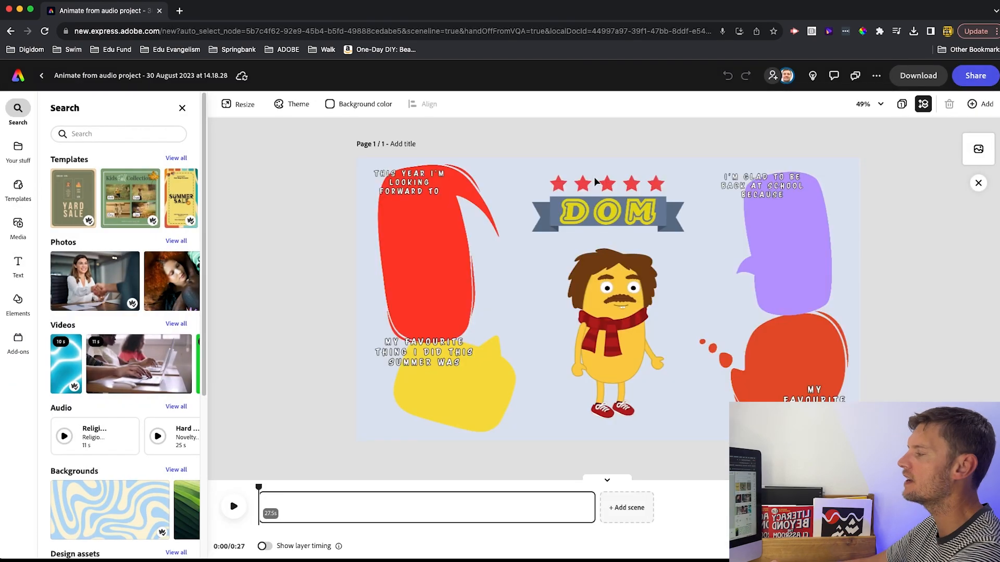
left_click(234, 508)
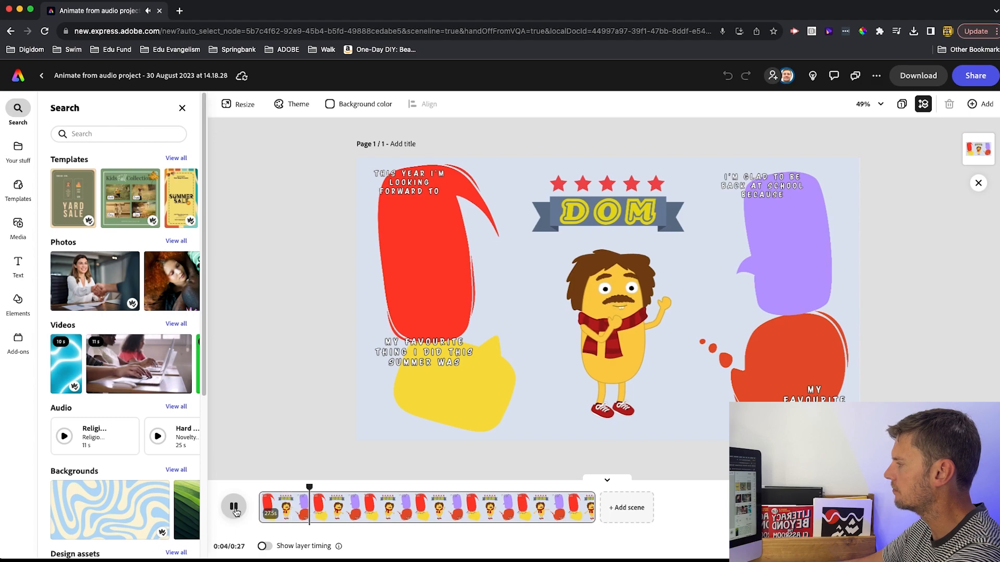
left_click(234, 508)
left_click_drag(319, 487, 314, 488)
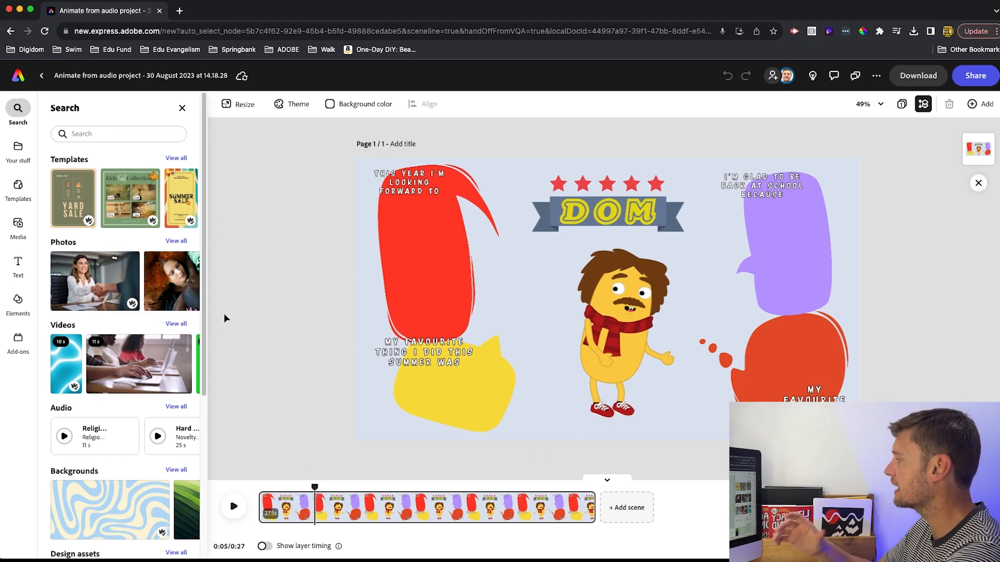
Step: Search the photos for "cricket", add the kneeling batsman on a white background and move him over the red bubble
left_click(21, 230)
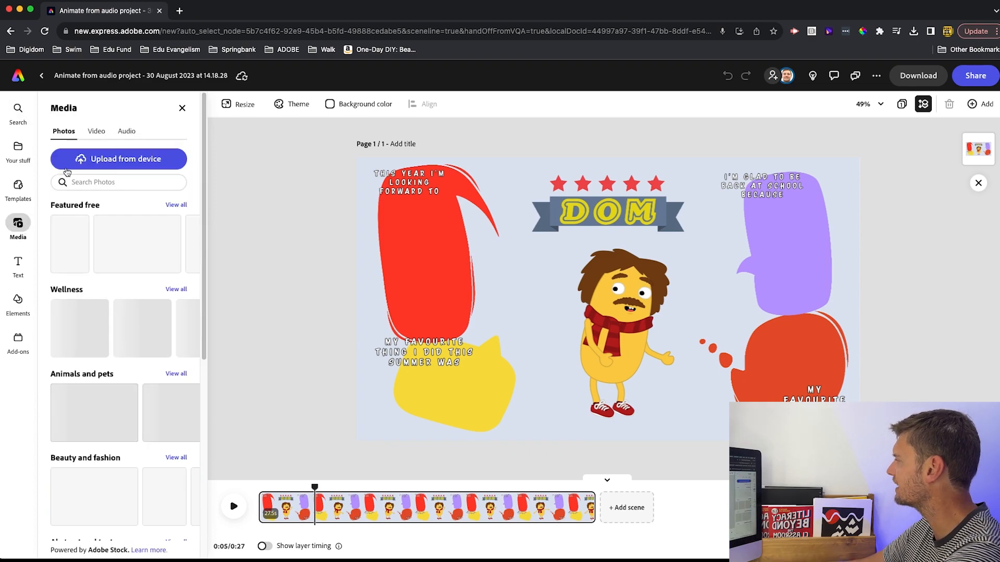
left_click(81, 215)
type("cricket")
key("Return")
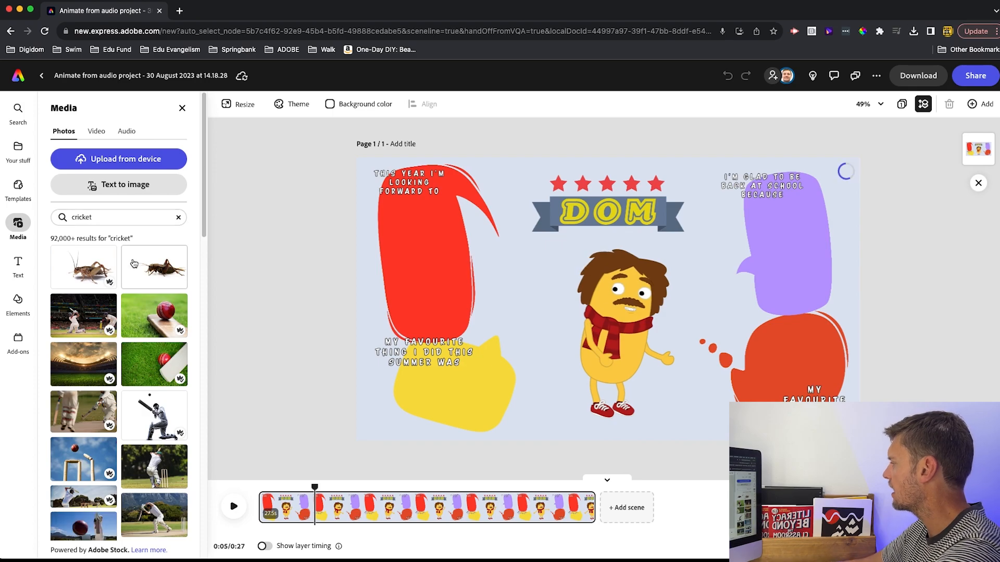
left_click(151, 422)
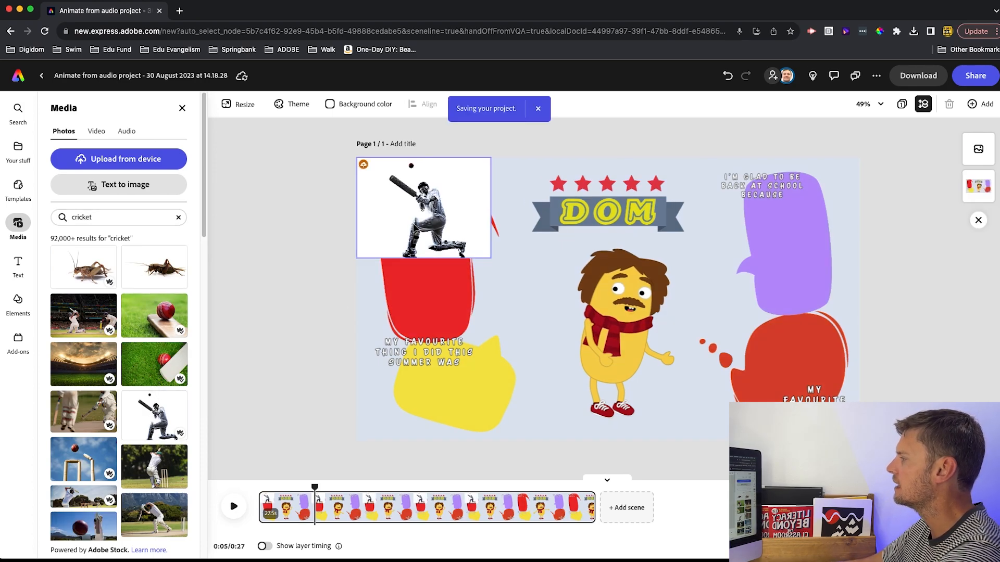
left_click(413, 243)
left_click_drag(413, 243, 420, 289)
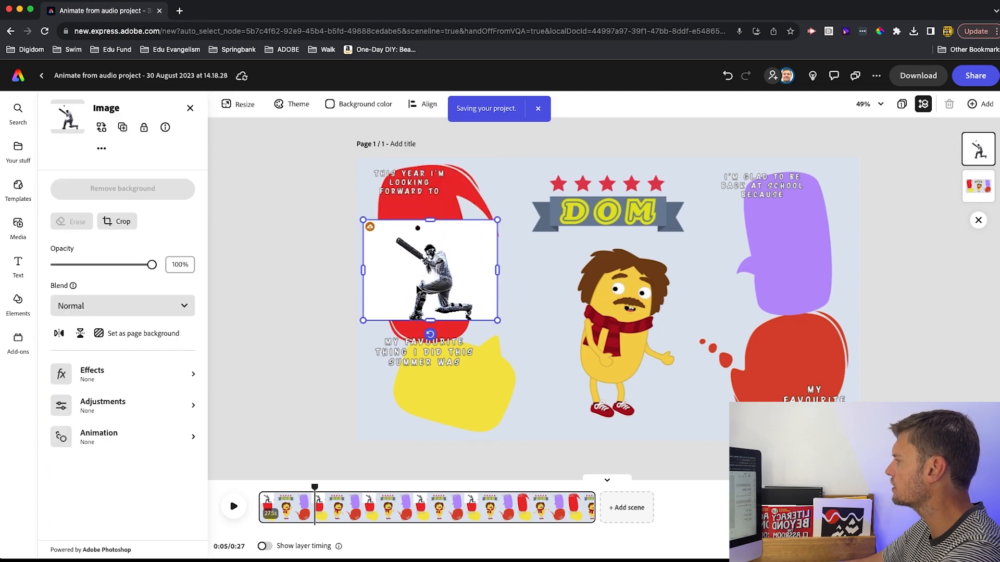
Step: Remove the background of the batsman photo and apply a bright blue duotone effect
left_click(214, 221)
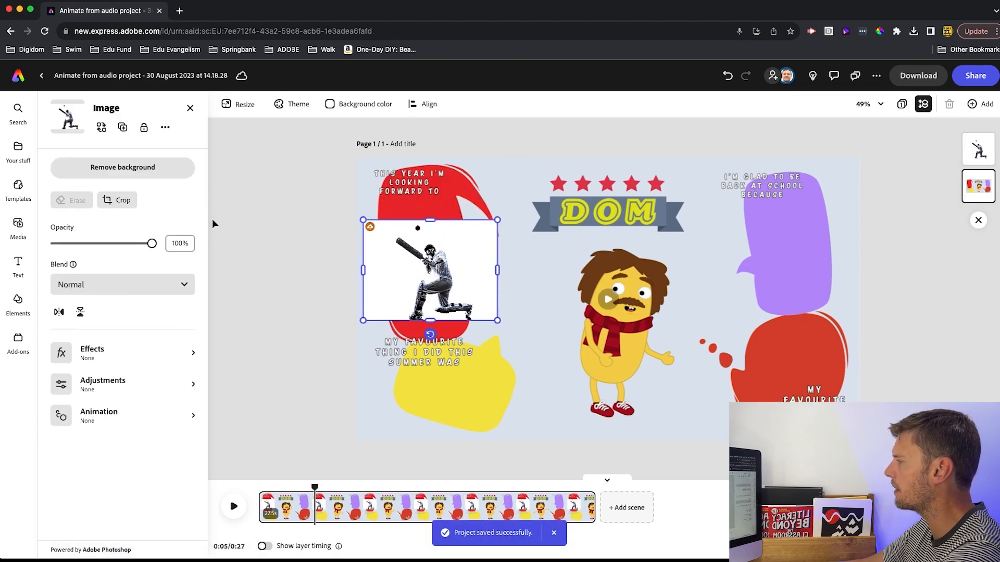
left_click(469, 273)
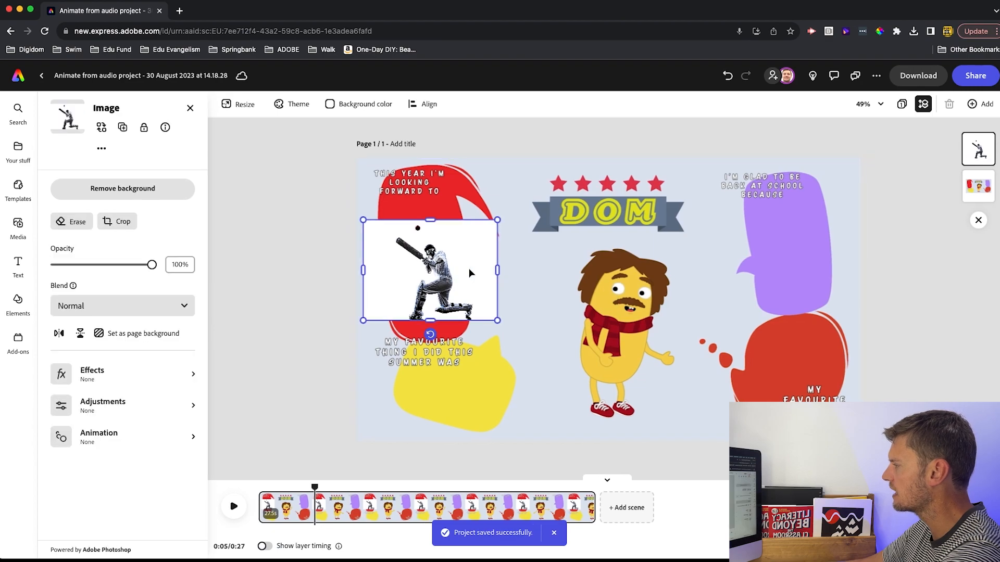
left_click(127, 190)
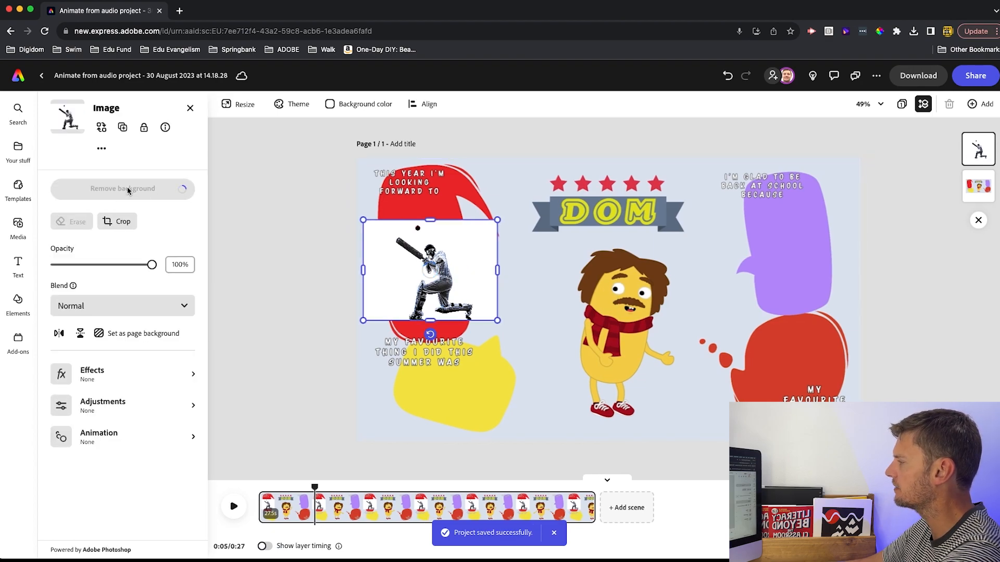
left_click(135, 375)
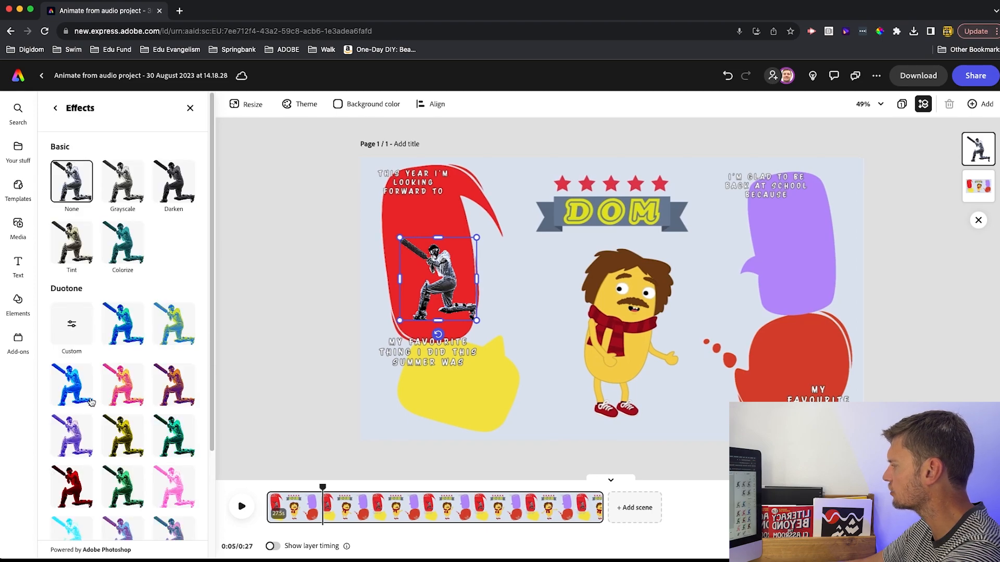
left_click(83, 392)
left_click(269, 255)
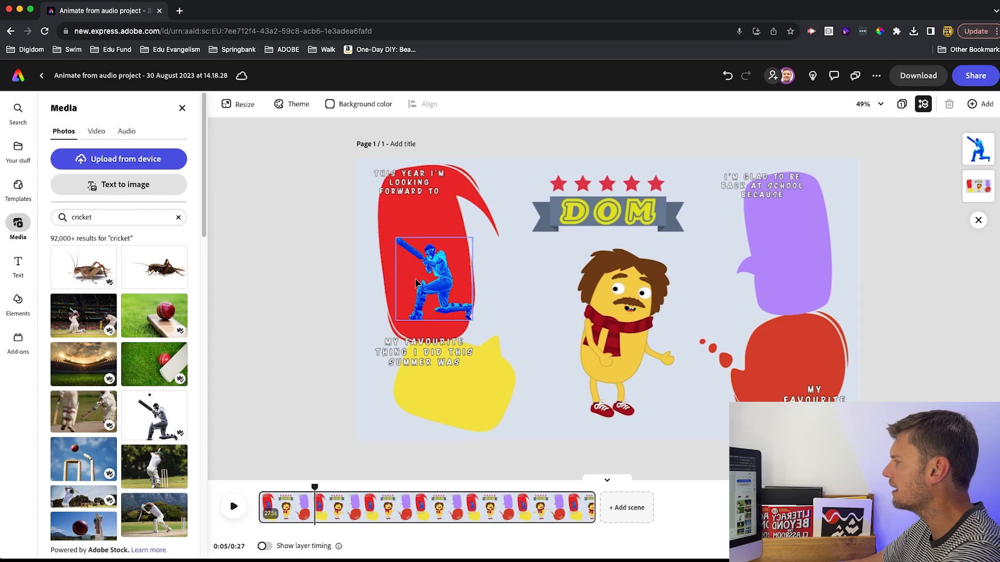
Step: Rotate the blue batsman slightly counterclockwise and enlarge him within the red bubble
left_click(421, 282)
left_click_drag(434, 333, 448, 333)
left_click_drag(460, 228, 478, 197)
left_click(283, 251)
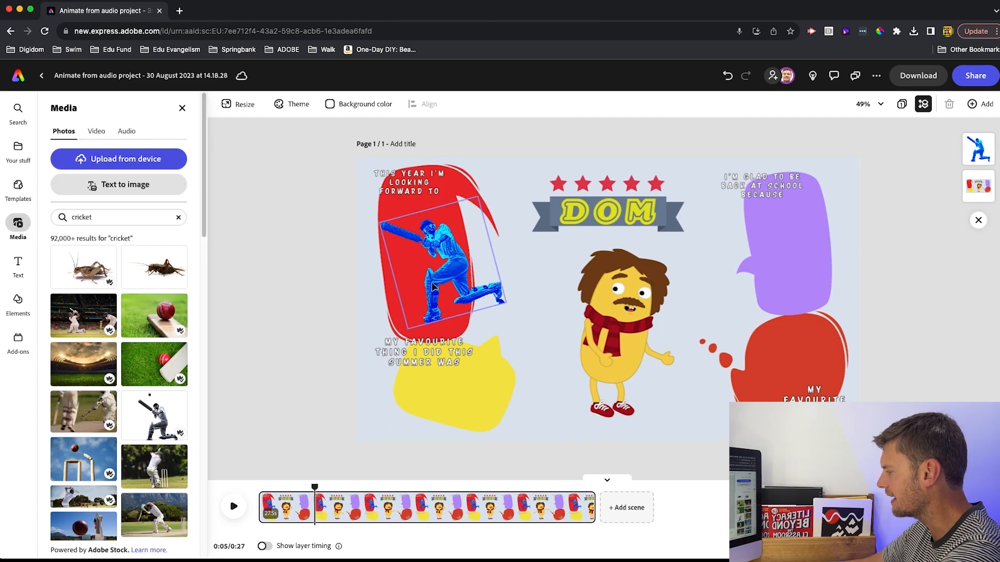
Step: Show the layer timing and trim the start of the batsman layer to the playhead at 0:05
left_click(268, 547)
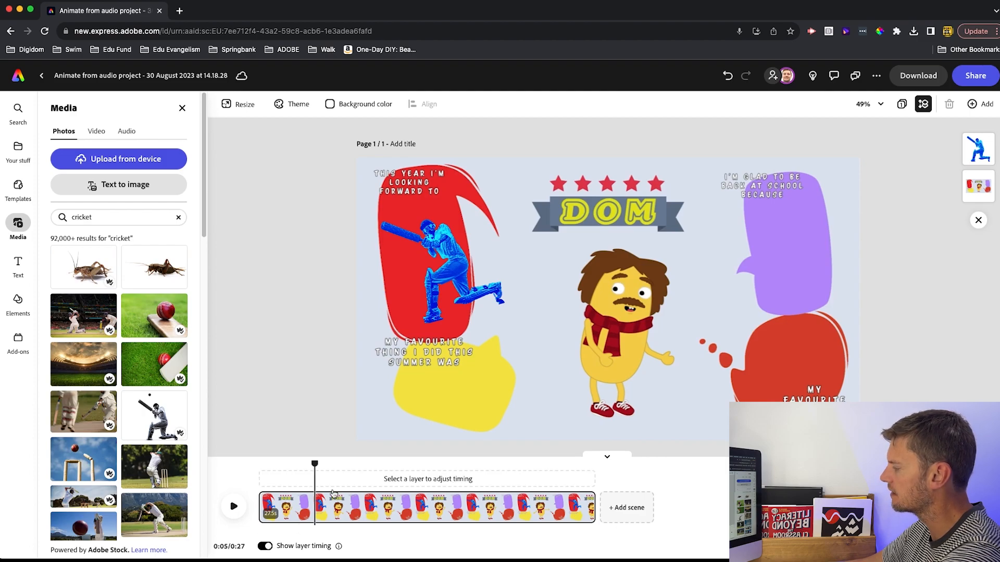
left_click(434, 259)
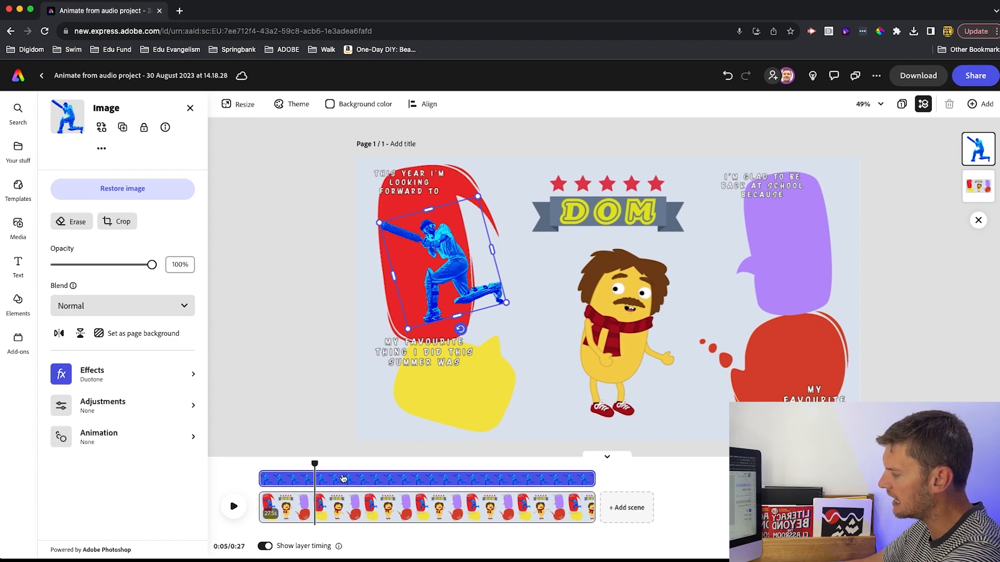
left_click_drag(262, 478, 312, 479)
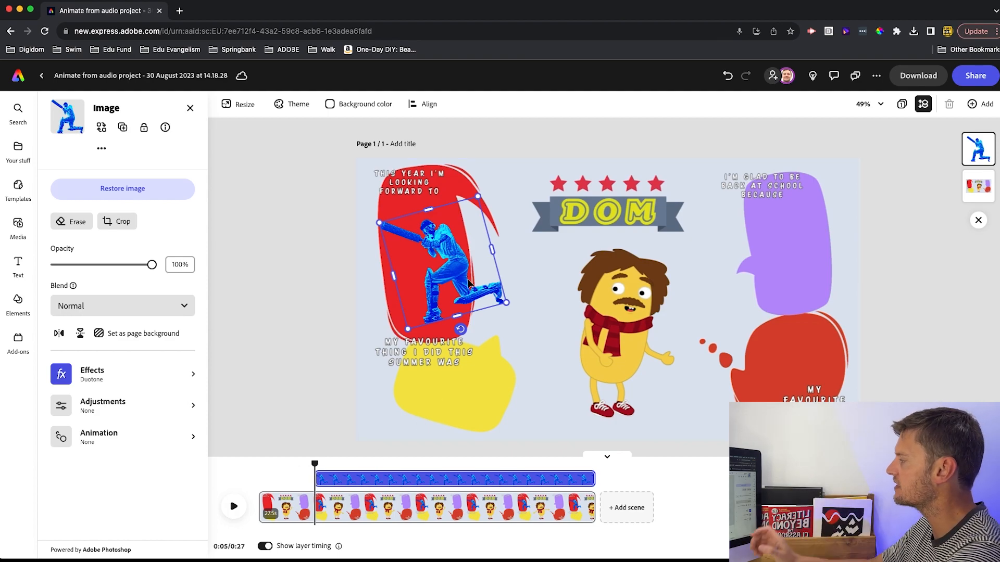
Step: Apply a Bungee in animation to the blue batsman image
left_click(134, 435)
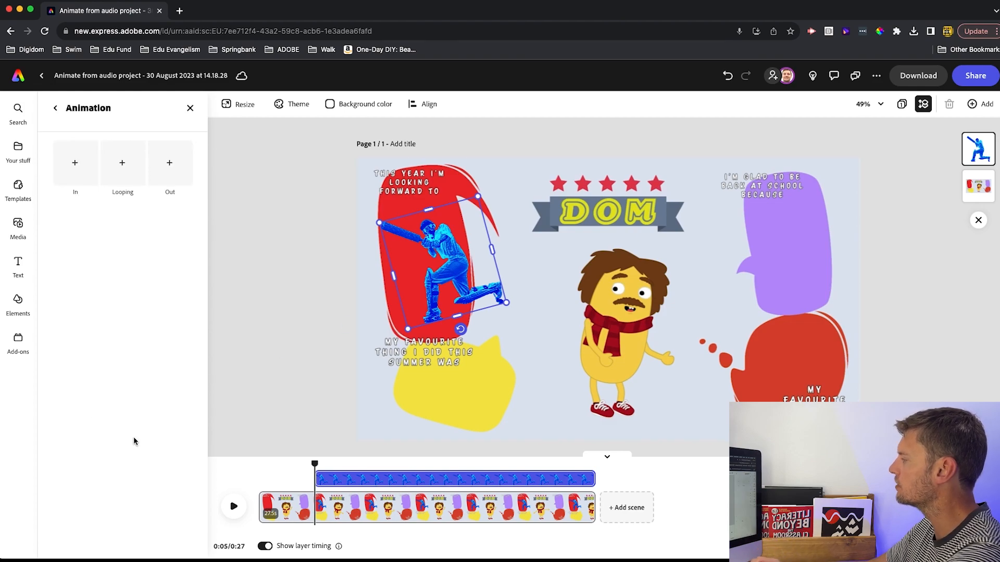
left_click(76, 164)
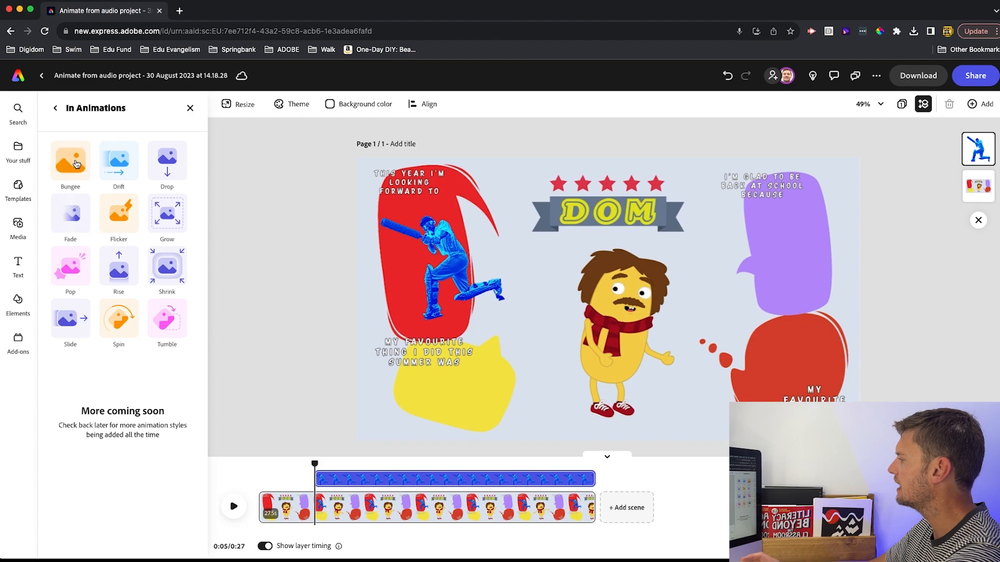
left_click(75, 163)
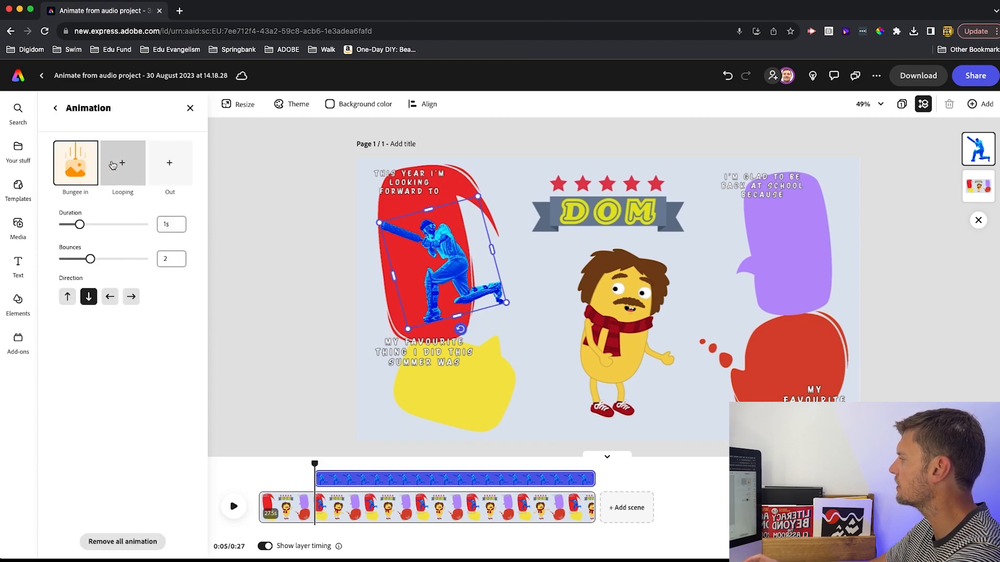
Step: Add a Breathe looping animation with speed 14 and intensity 6 to the batsman and play the video on to 0:10
left_click(119, 164)
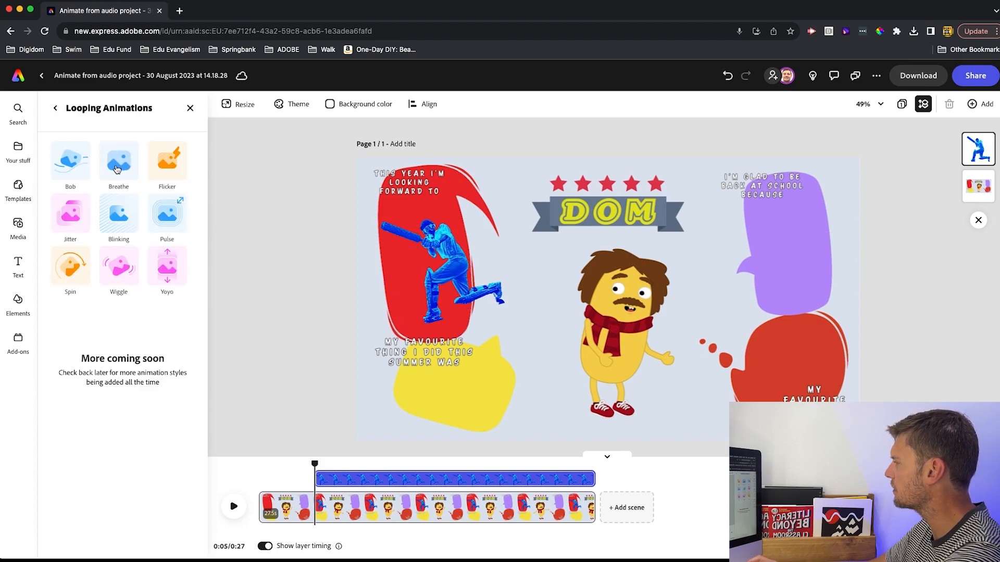
left_click(119, 165)
left_click_drag(80, 225, 74, 224)
left_click_drag(93, 296, 67, 301)
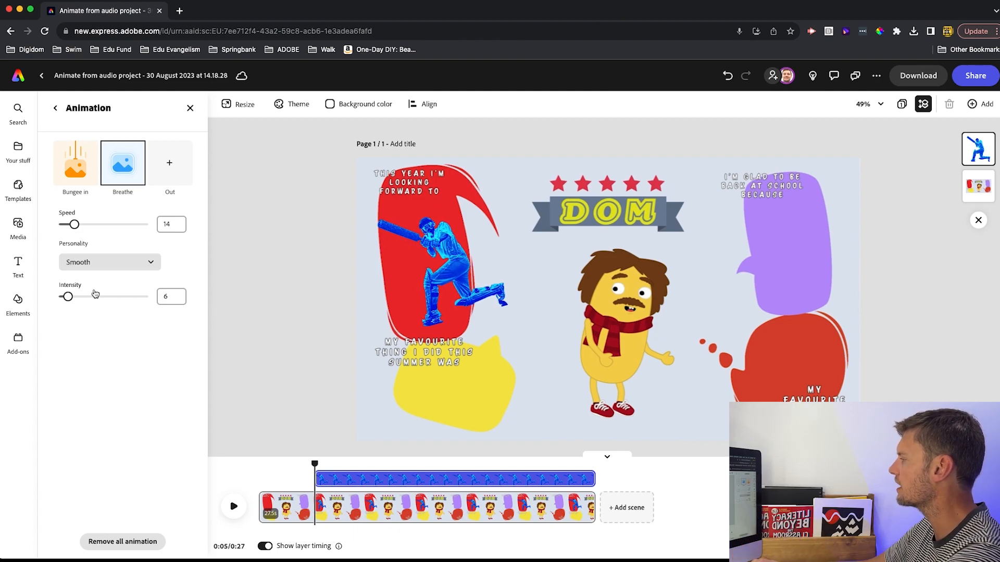
left_click(234, 507)
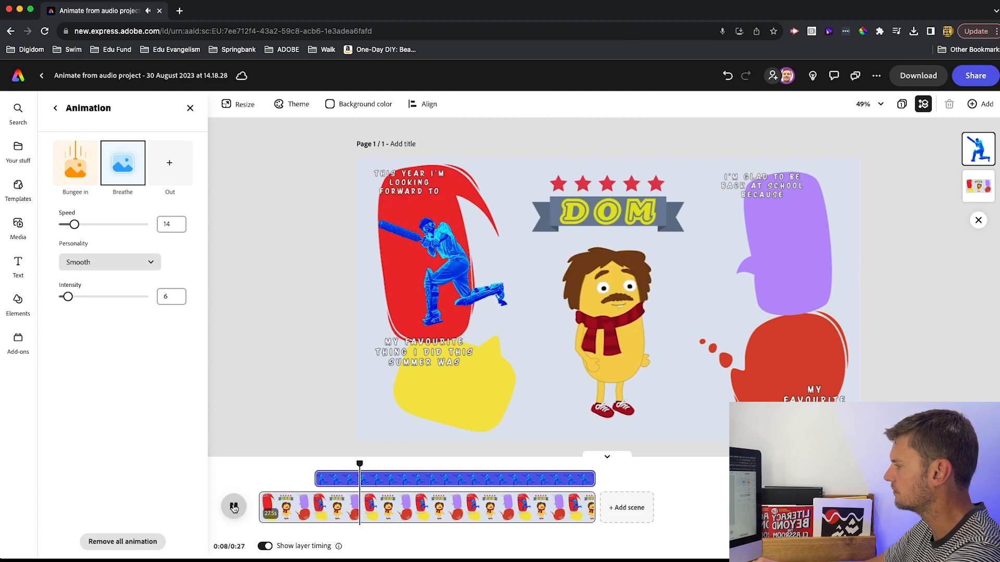
left_click(233, 508)
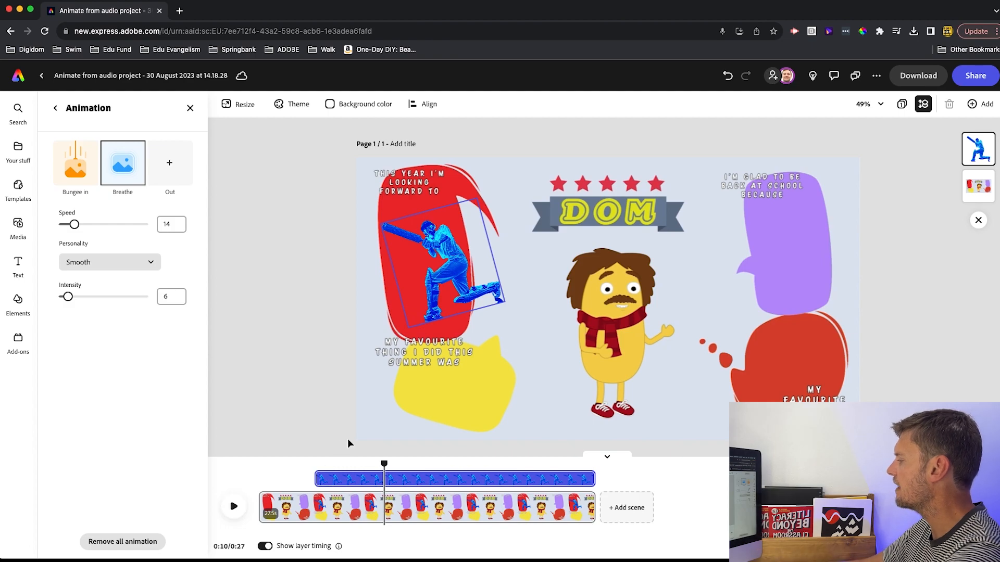
Step: Search the design assets for "beach", add the red and white beach umbrella, and place it slightly enlarged over the yellow bubble
left_click(18, 225)
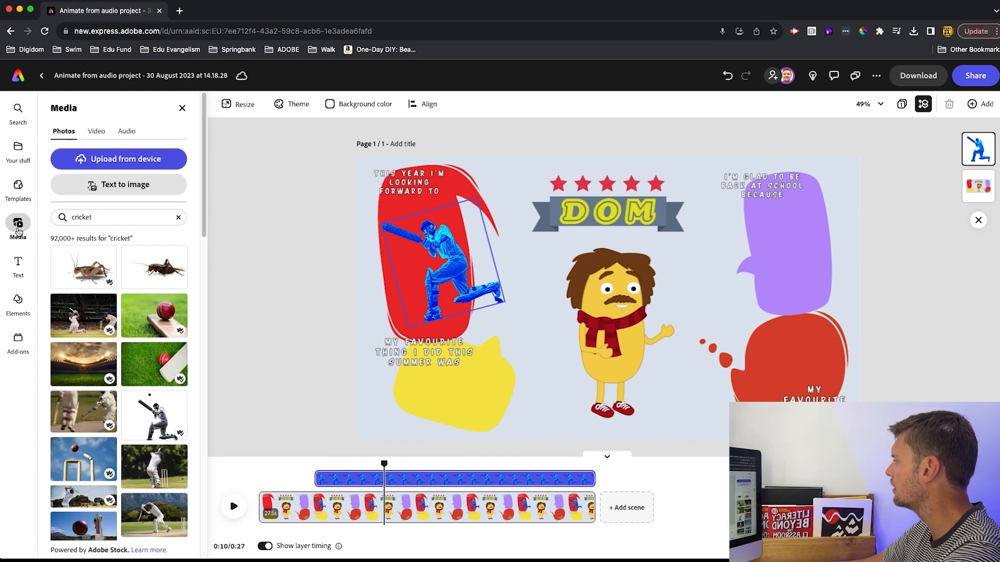
left_click(19, 300)
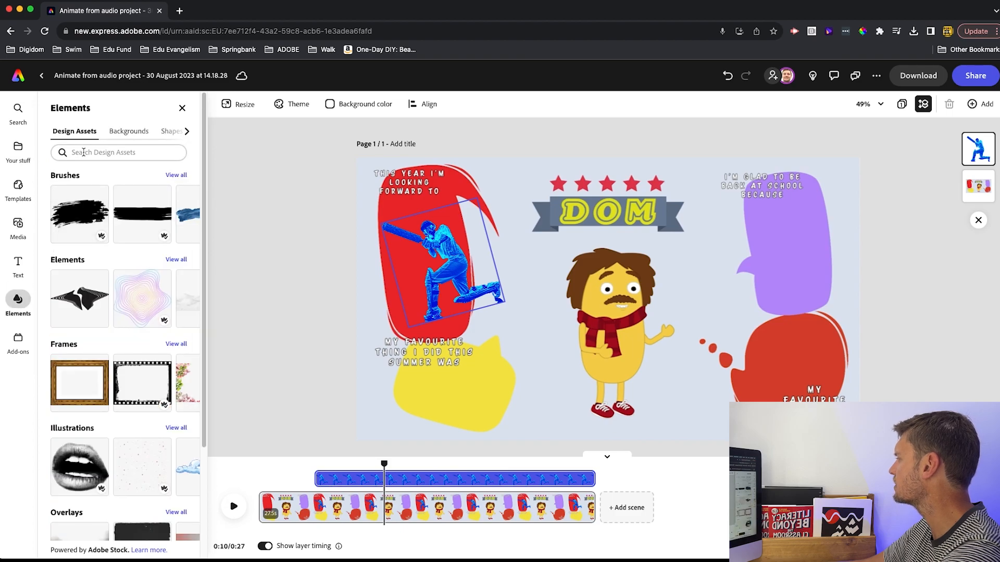
left_click(83, 152)
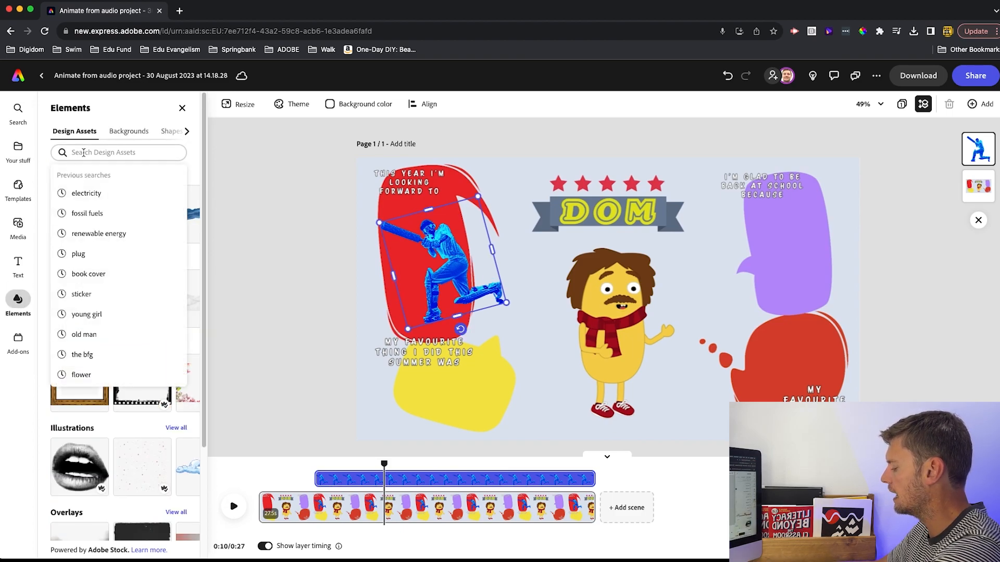
type("beach")
key("Return")
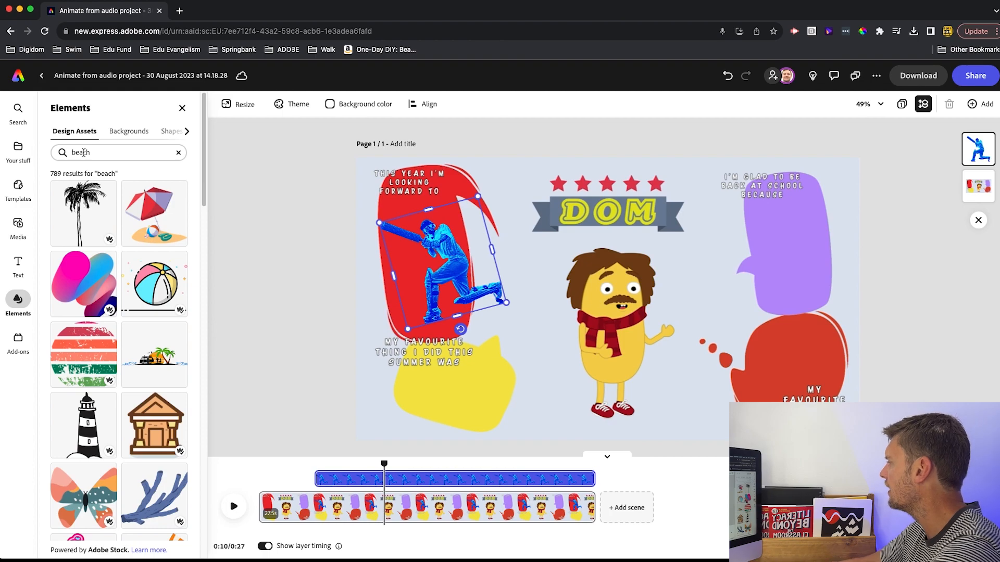
left_click(156, 216)
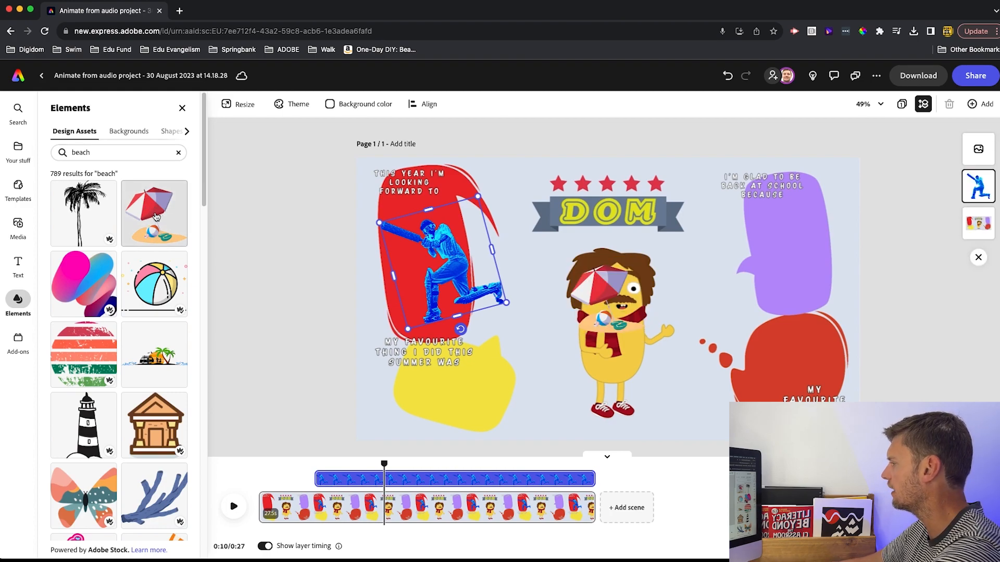
left_click_drag(611, 290, 478, 391)
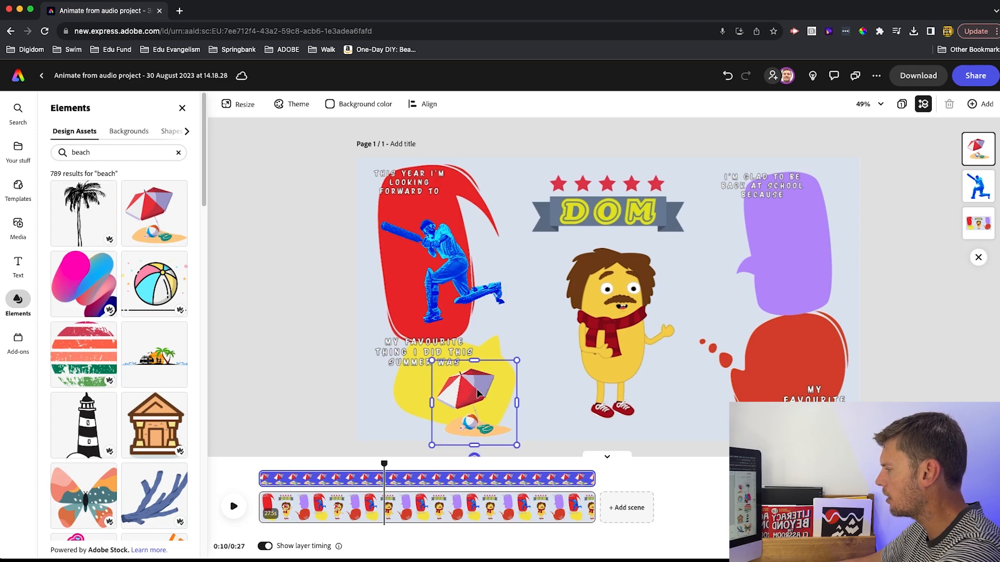
left_click_drag(517, 359, 525, 353)
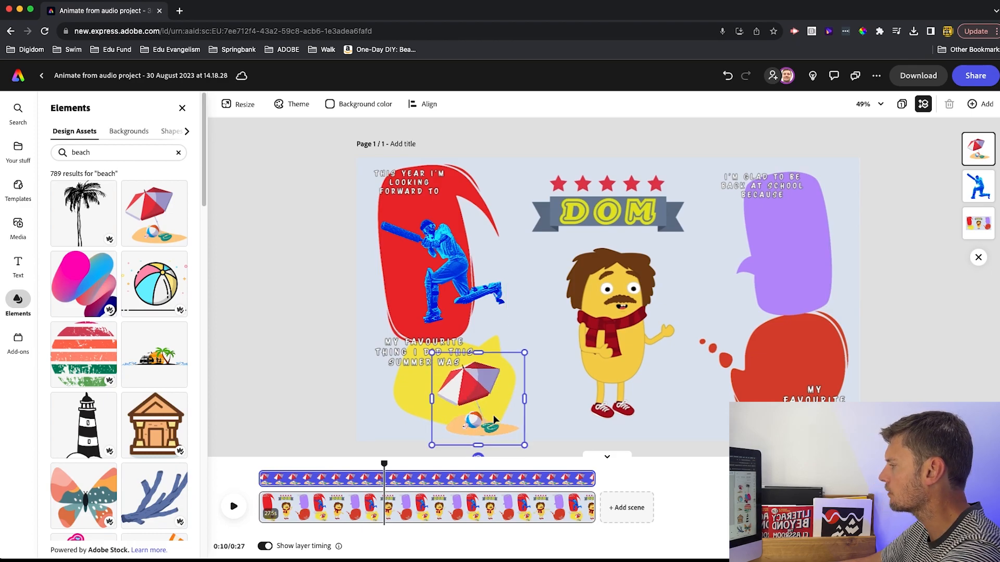
Step: Trim the start of the beach umbrella layer to the playhead at 0:10 and apply a Grow in animation
left_click(465, 402)
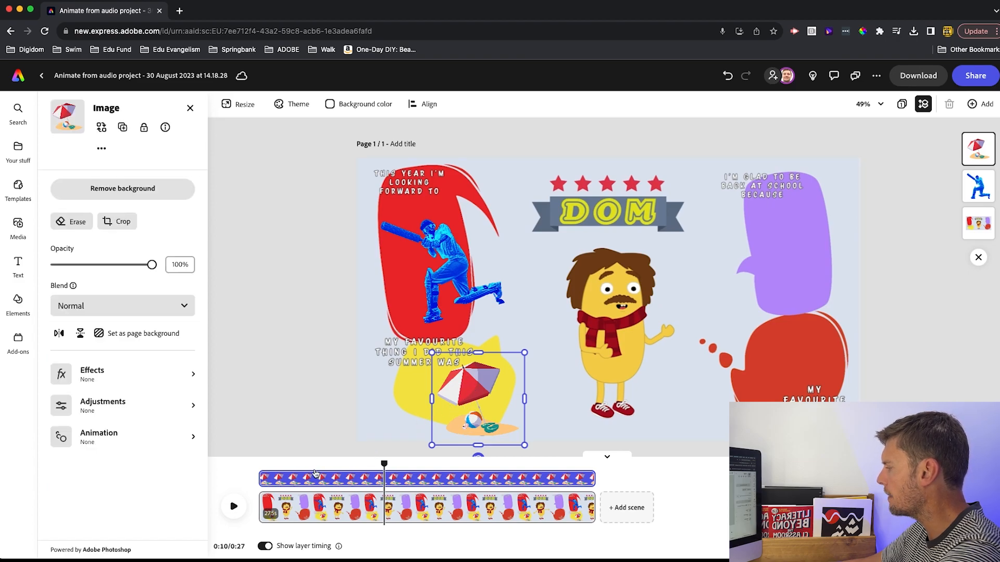
left_click_drag(262, 478, 384, 478)
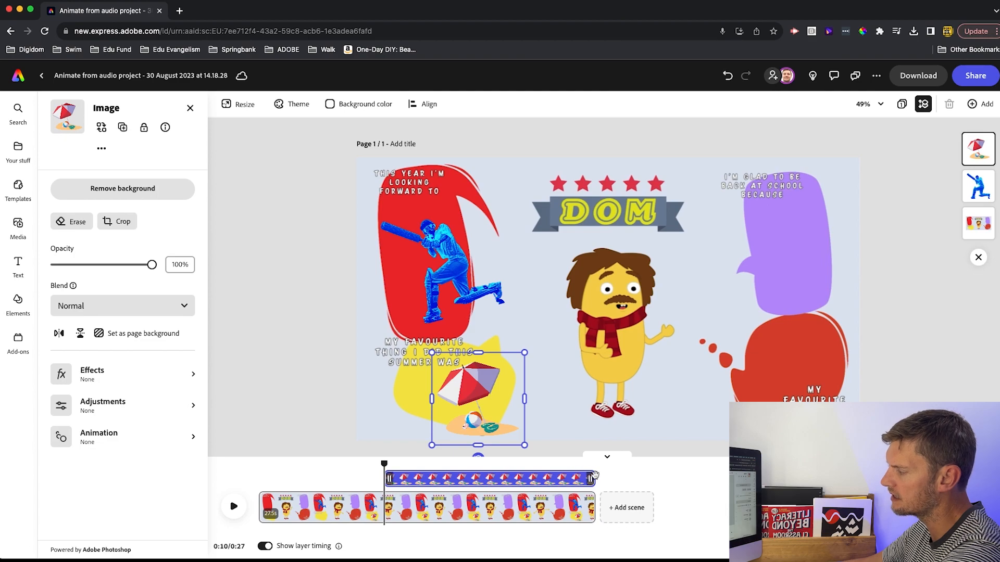
left_click(111, 442)
left_click(73, 158)
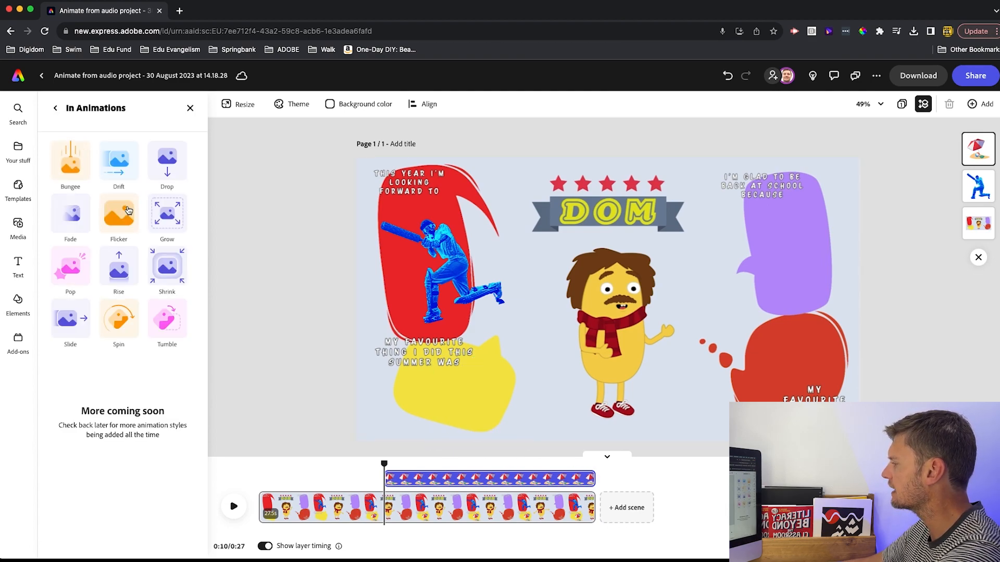
left_click(163, 212)
Step: Add a Blinking looping animation to the beach umbrella, lowering its intensity to 10 and reducing its speed
left_click(115, 171)
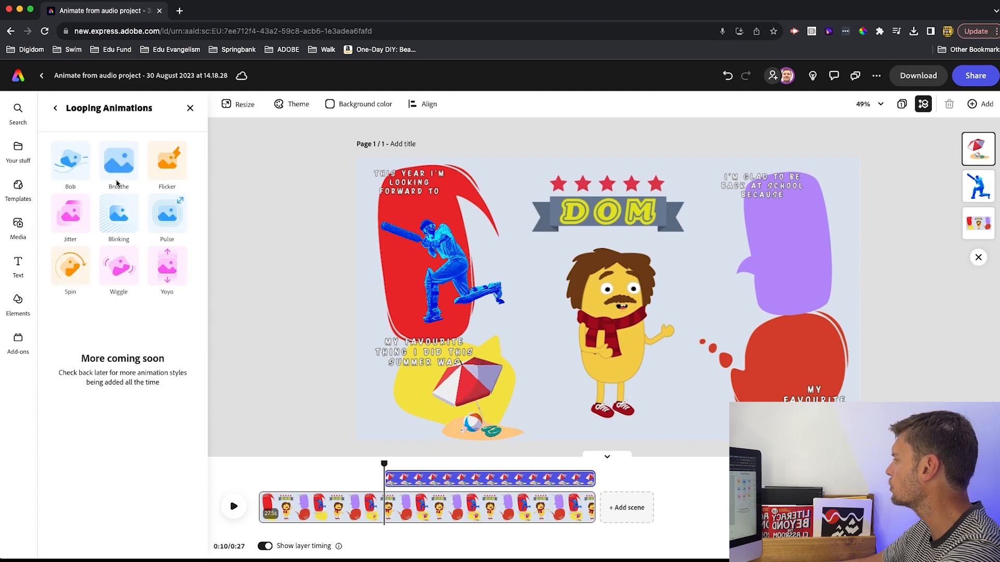
left_click(119, 211)
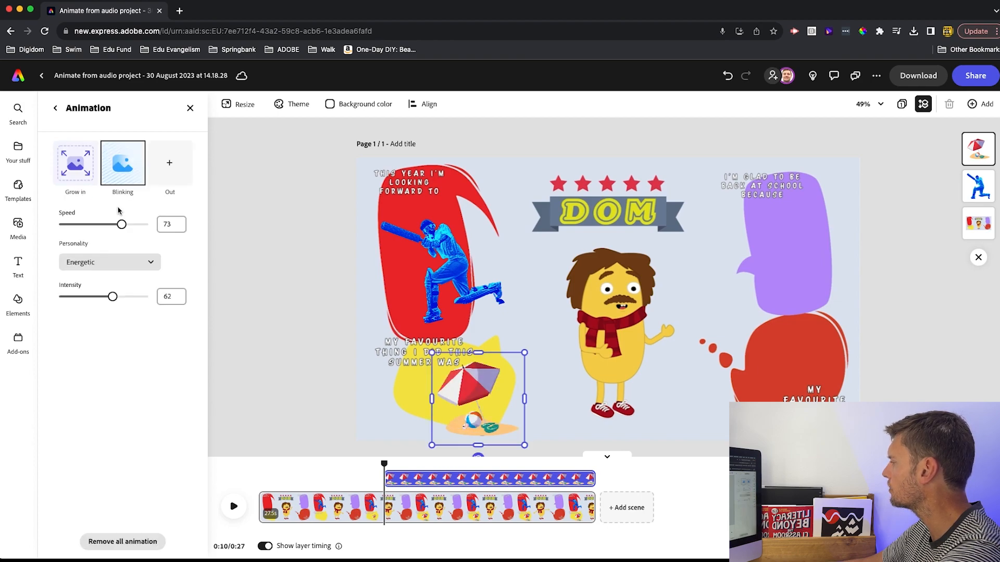
left_click(71, 296)
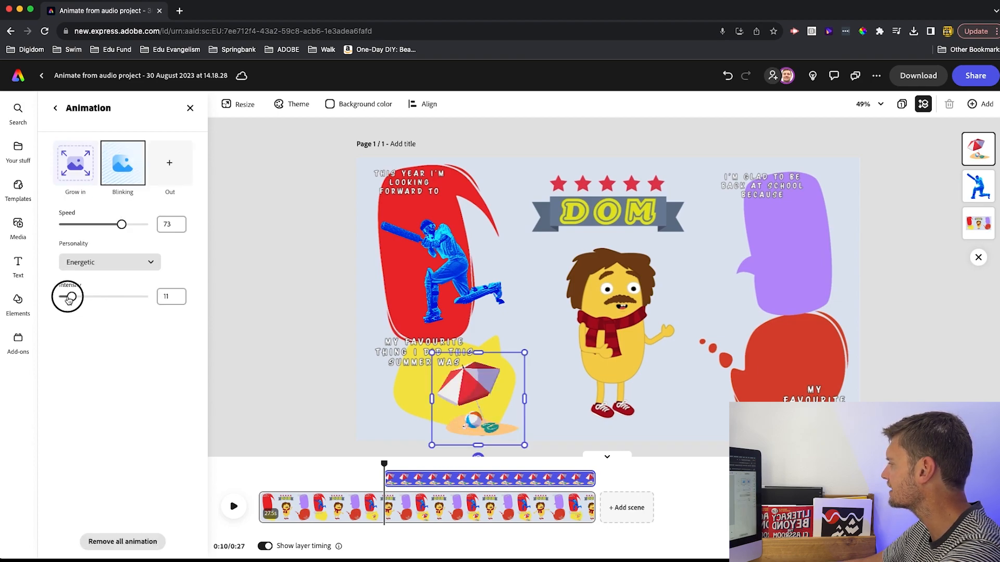
left_click(77, 224)
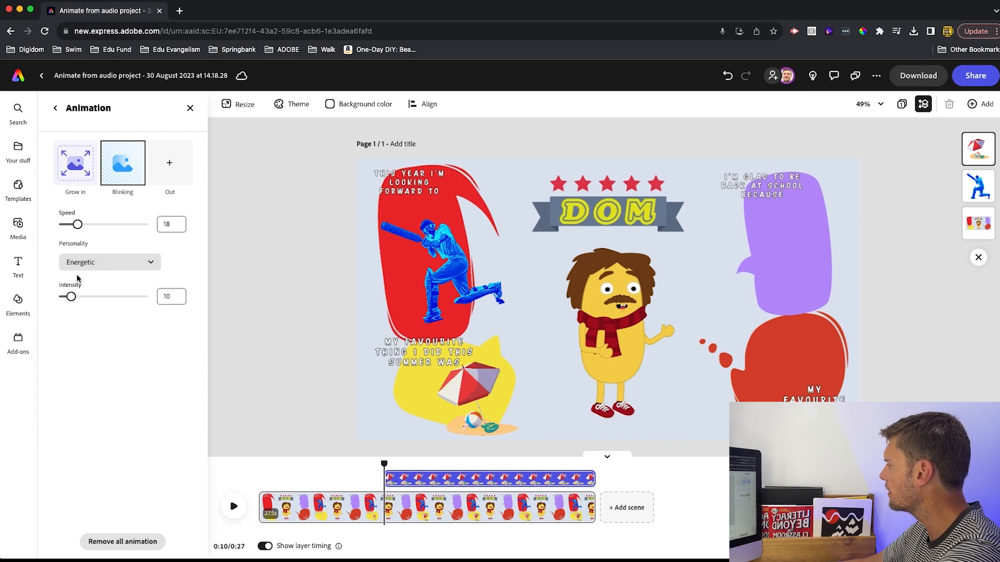
left_click_drag(80, 226, 90, 225)
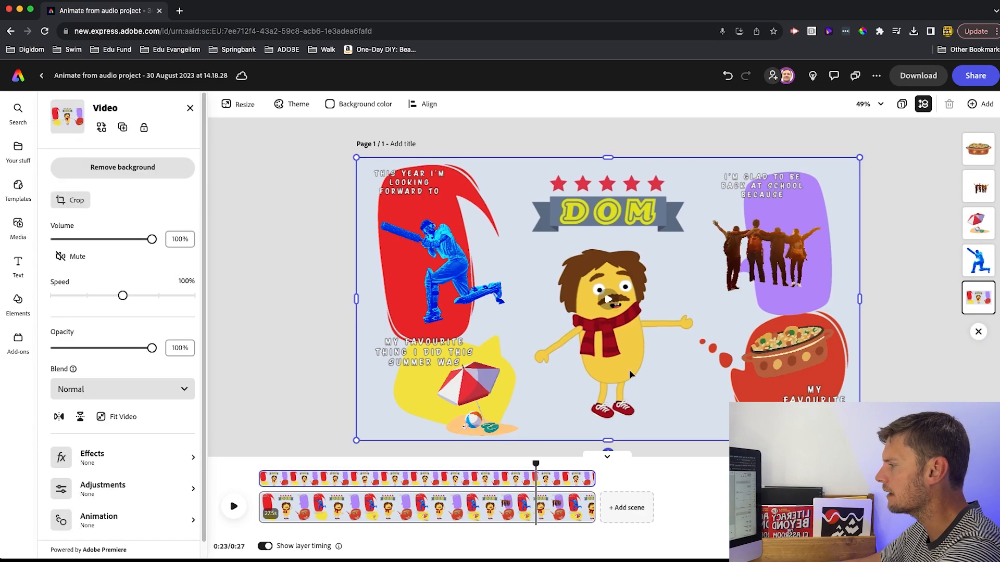
Step: Trim the start of the food dish layer to the playhead at 0:23 and apply a Slide in animation moving leftward
left_click(787, 350)
left_click_drag(262, 478, 540, 475)
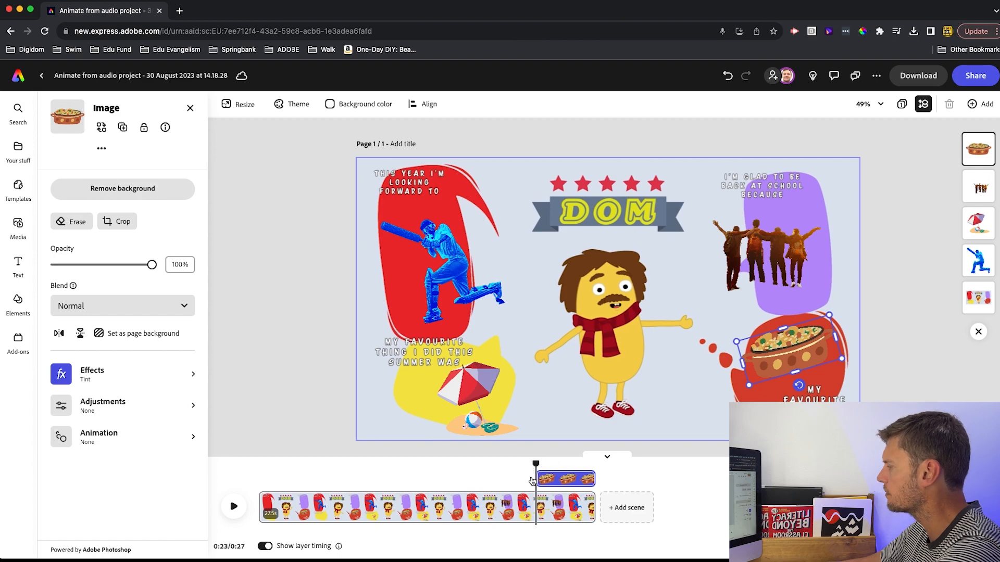
left_click(98, 439)
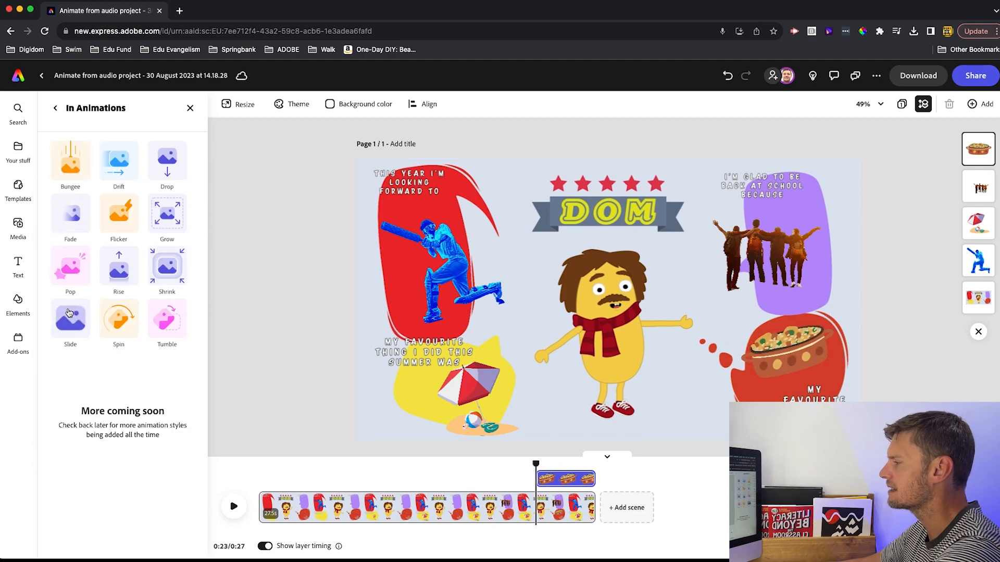
left_click(70, 313)
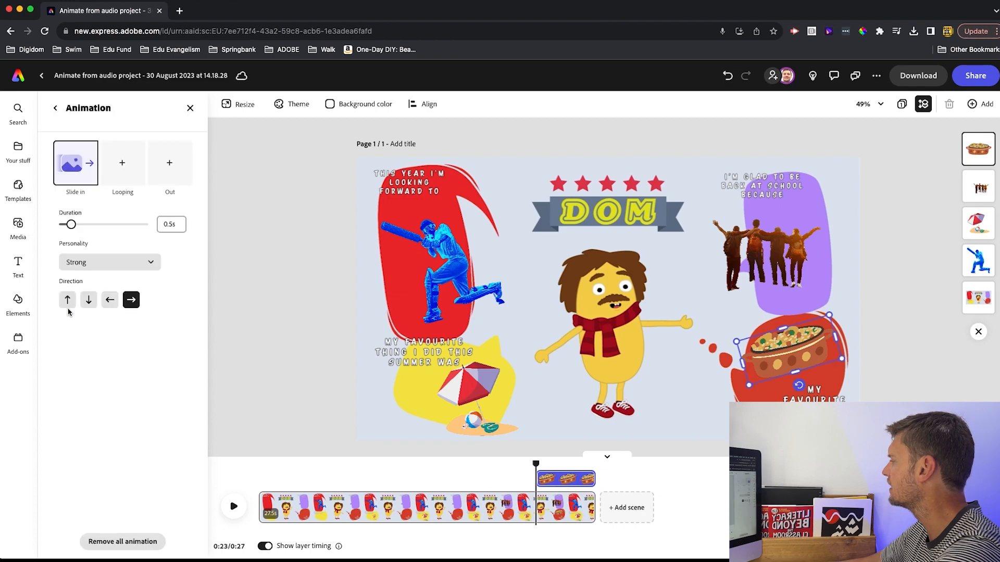
left_click(111, 305)
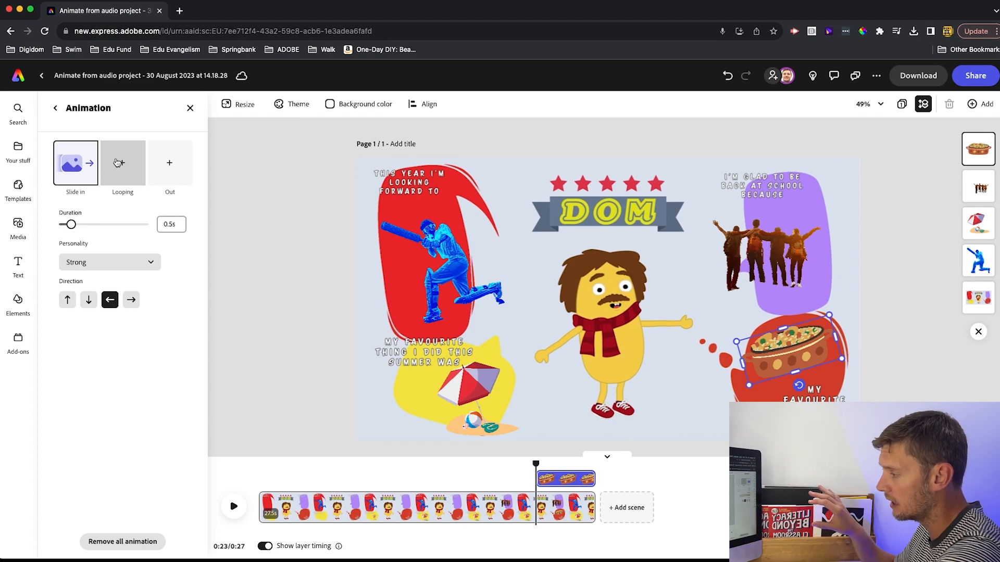
Step: Add a Wiggle looping animation to the food dish and set its speed to 38
left_click(118, 163)
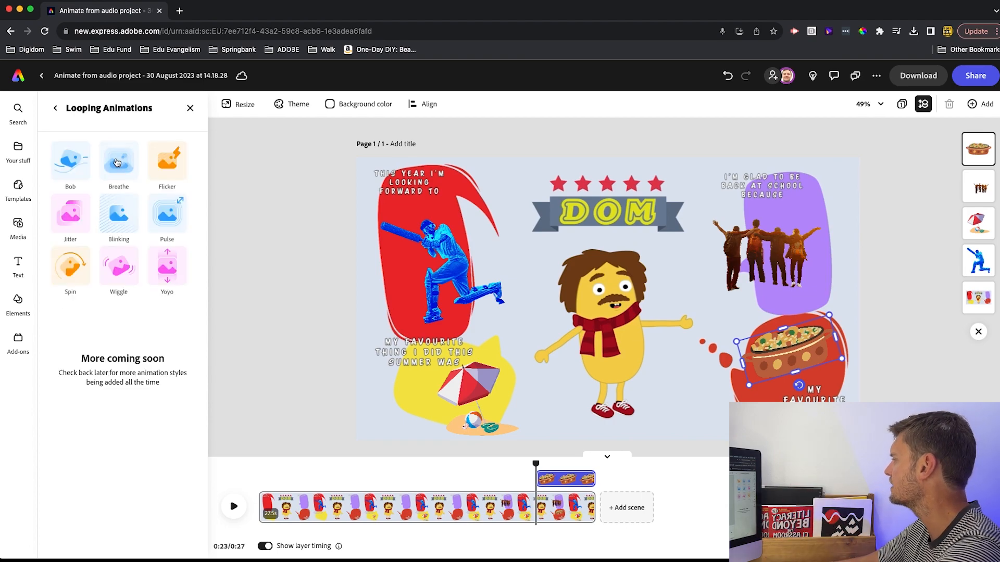
left_click(116, 266)
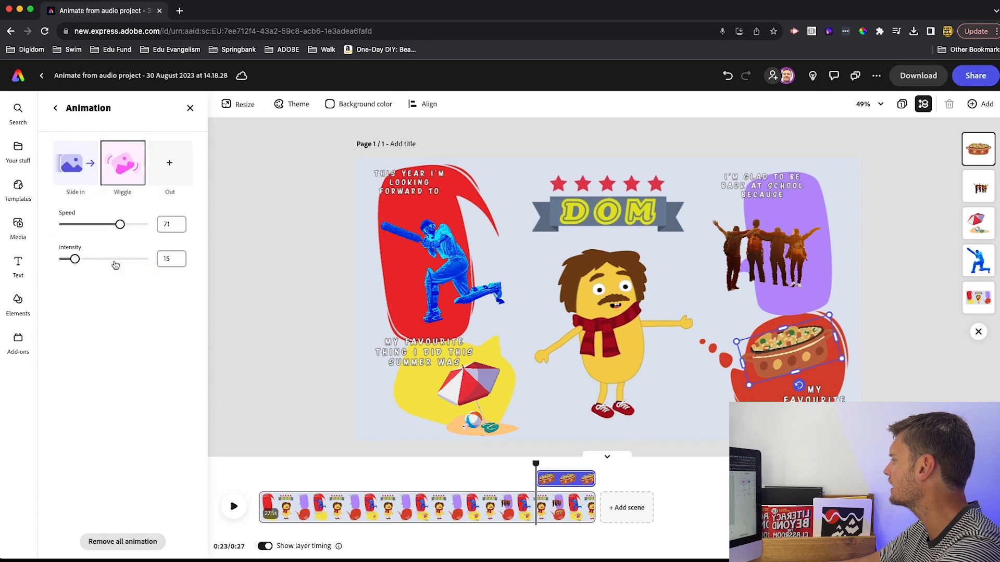
left_click(94, 225)
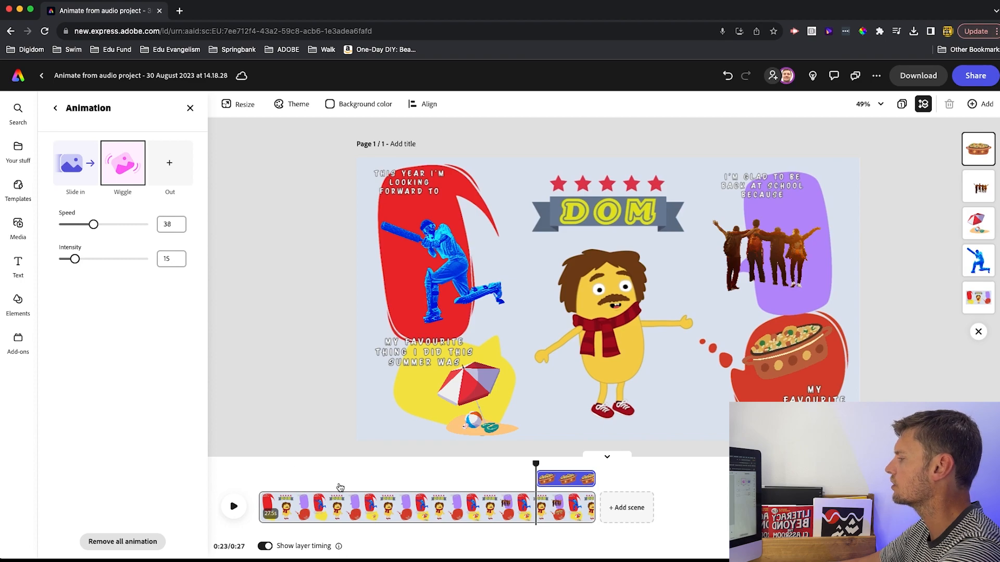
Step: Return the playhead to the start of the timeline and preview the Trip-Hop Is (loop) track from the audio library
left_click_drag(537, 465, 227, 471)
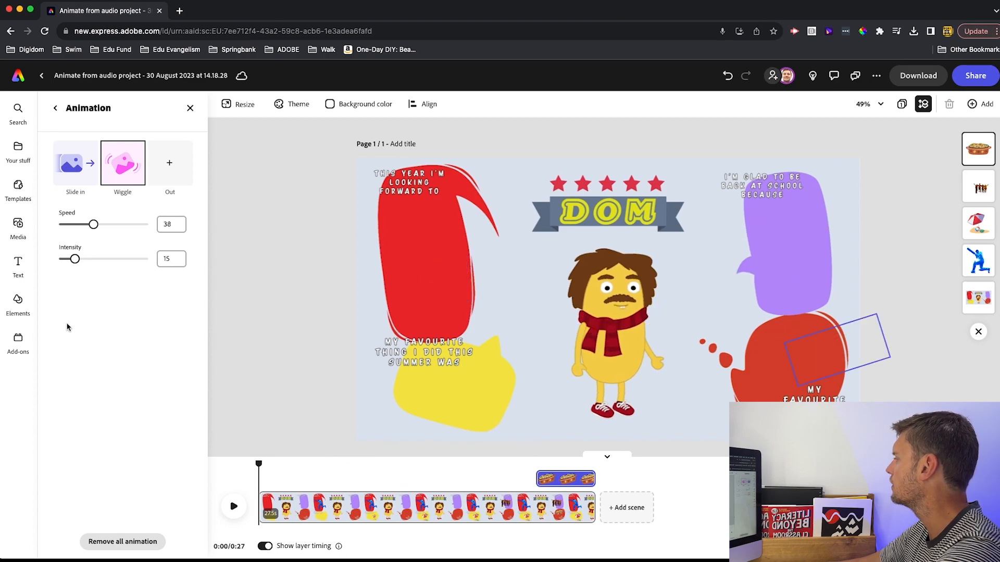
left_click(19, 224)
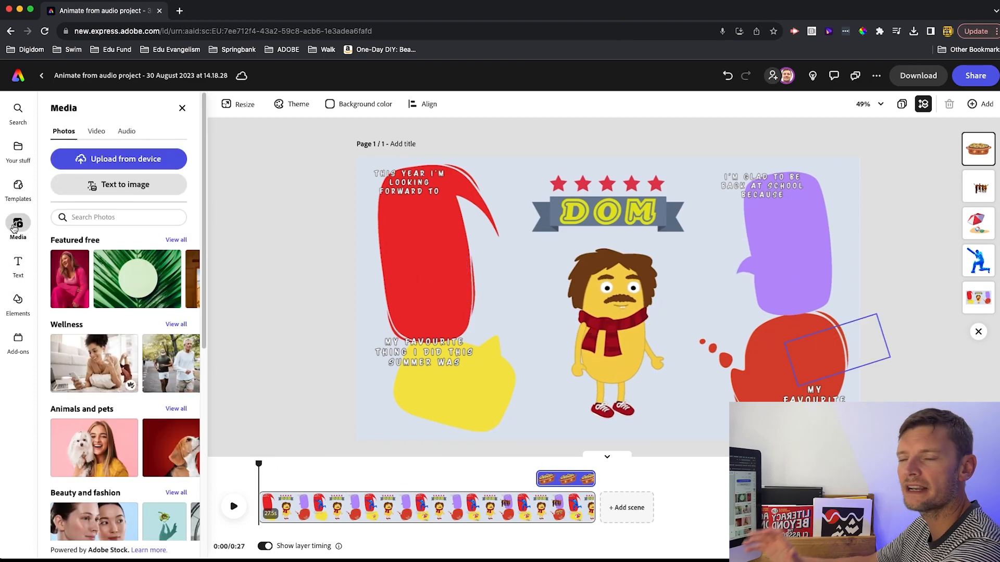
left_click(127, 131)
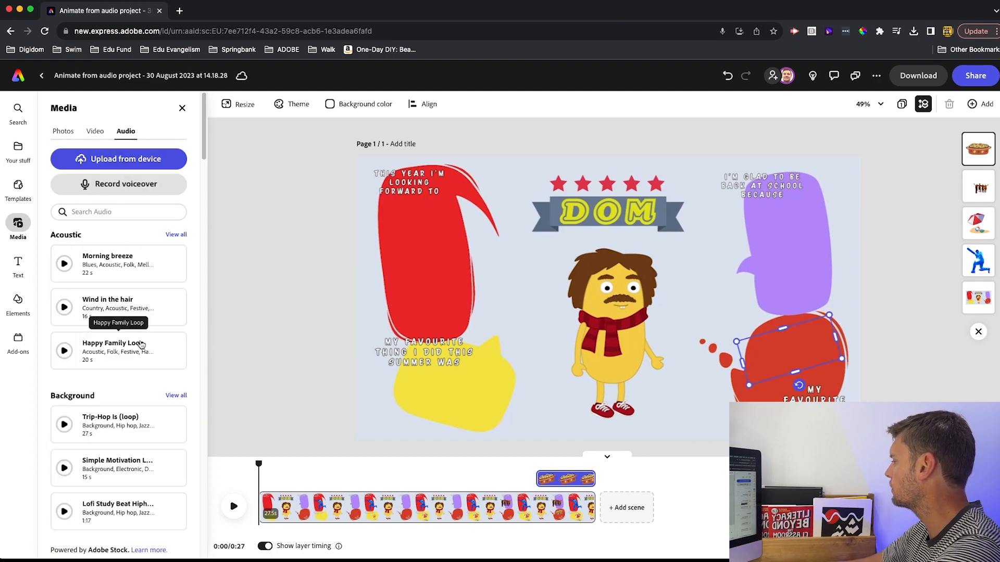
scroll(138, 344, "down", 3)
left_click(62, 345)
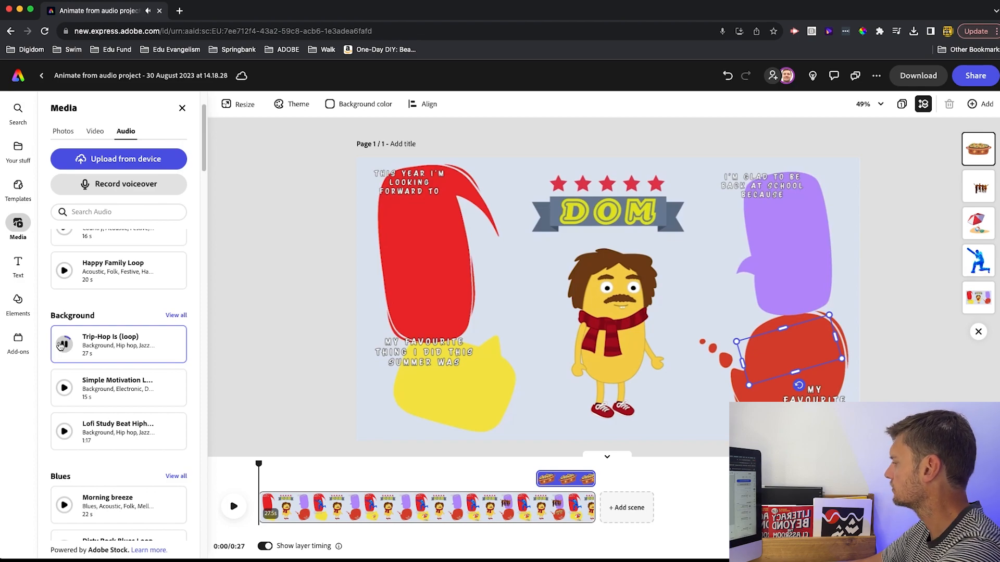
left_click(61, 346)
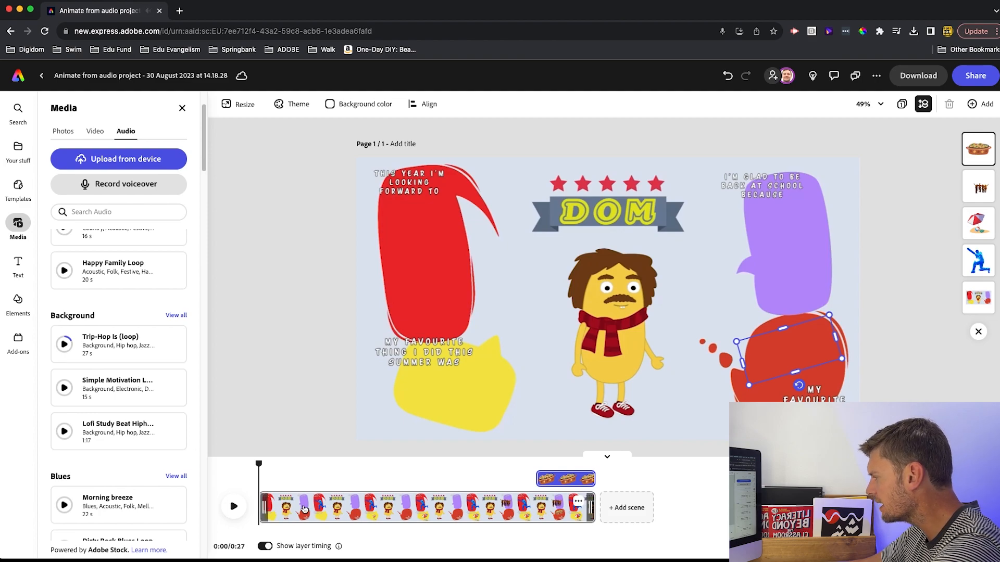
Step: Browse the full Background audio category, preview the Lofi Study Beat Hiphop track, and add it to the project
scroll(101, 368, "down", 3)
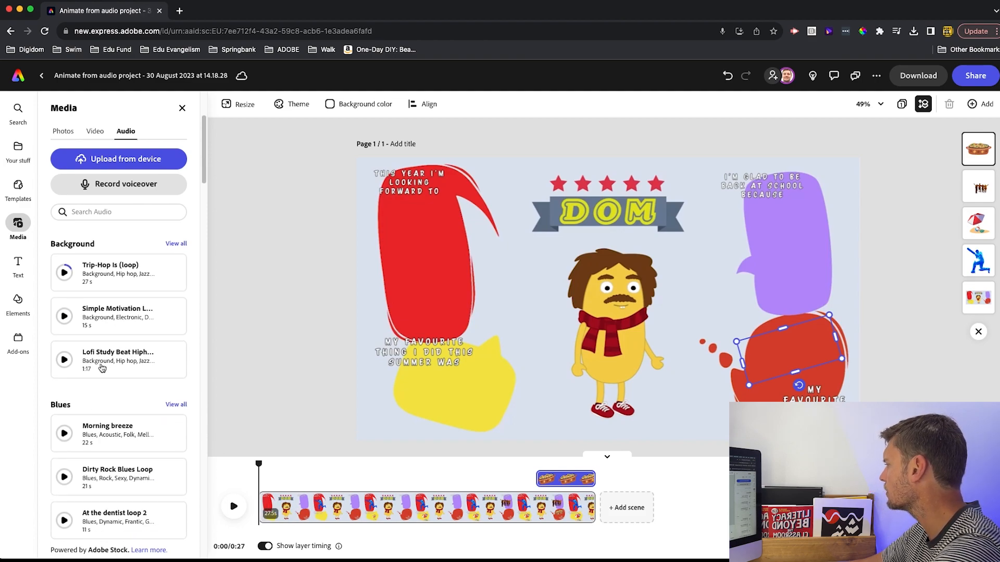
left_click(176, 243)
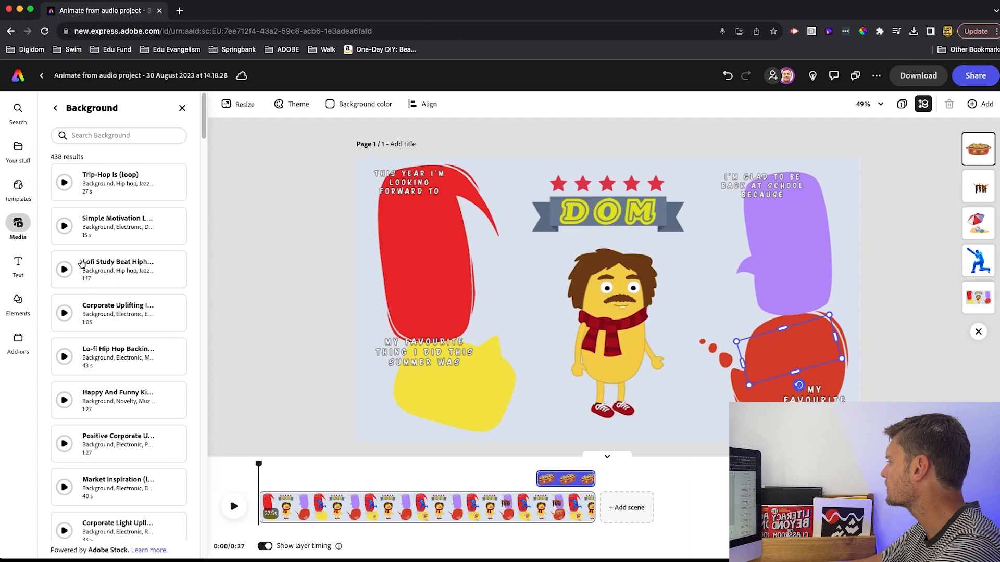
left_click(64, 270)
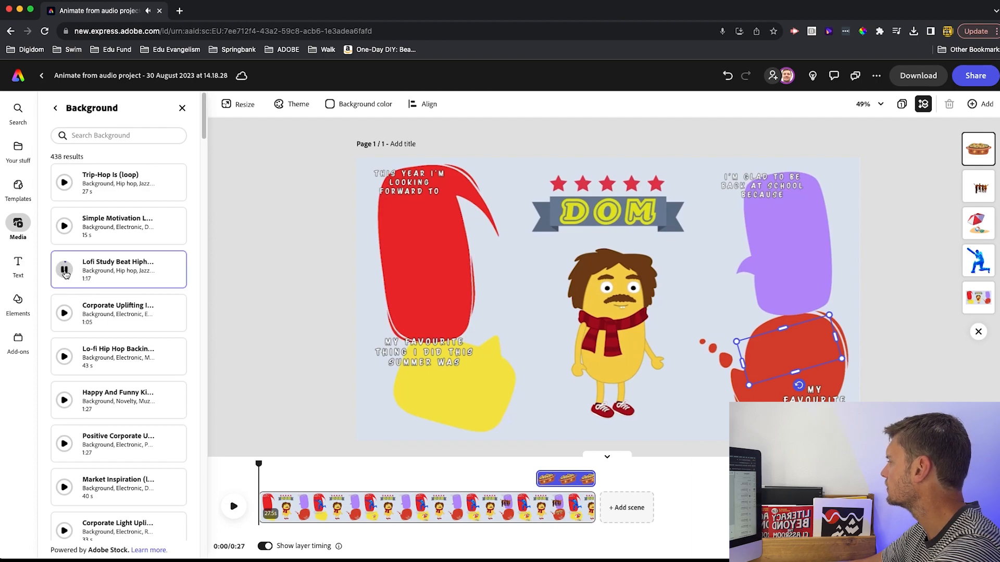
left_click(65, 271)
left_click(111, 268)
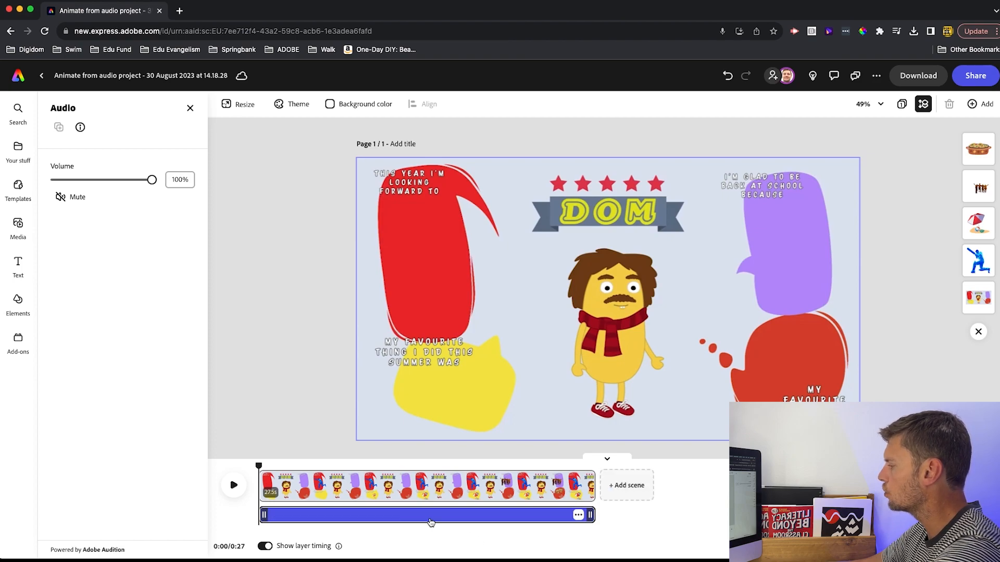
Step: Lower the background music volume to 22% and play the video from the start
left_click(428, 518)
left_click_drag(151, 181, 75, 188)
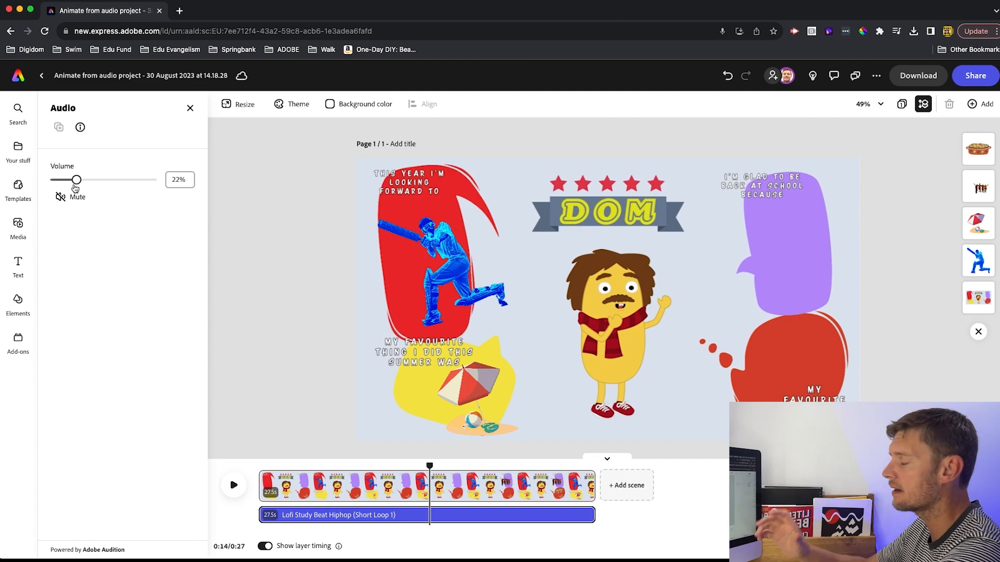
left_click_drag(431, 465, 259, 465)
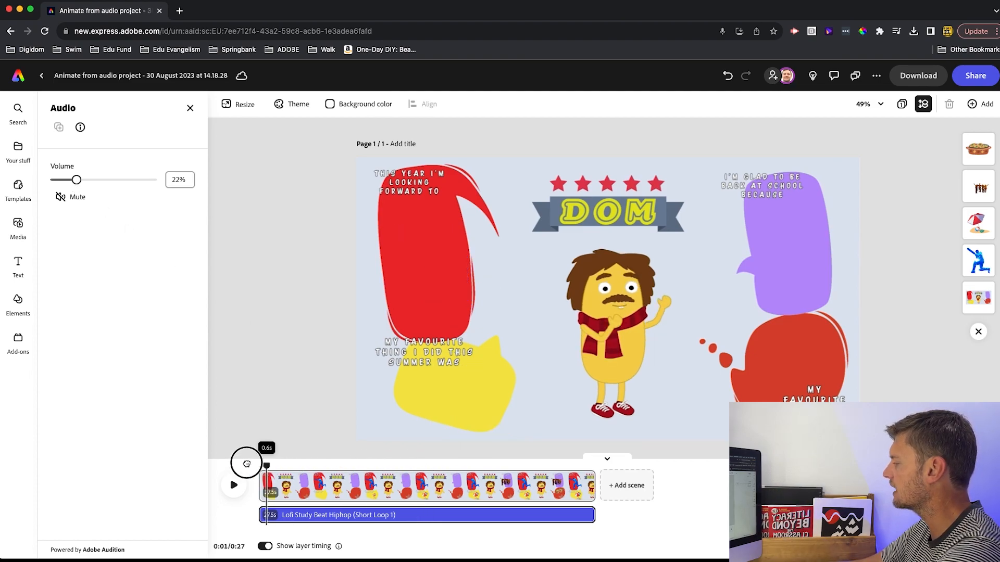
left_click(234, 485)
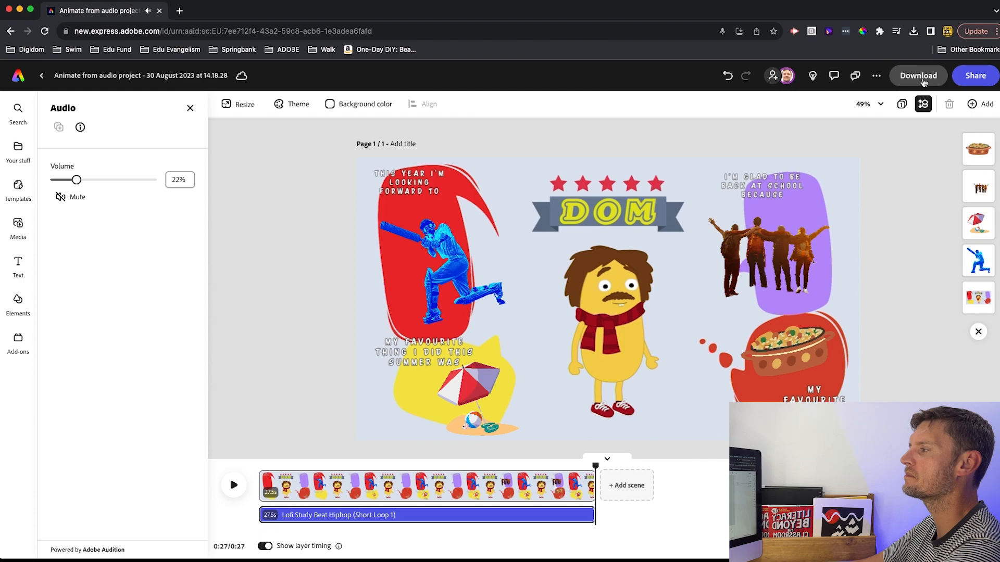
left_click(919, 79)
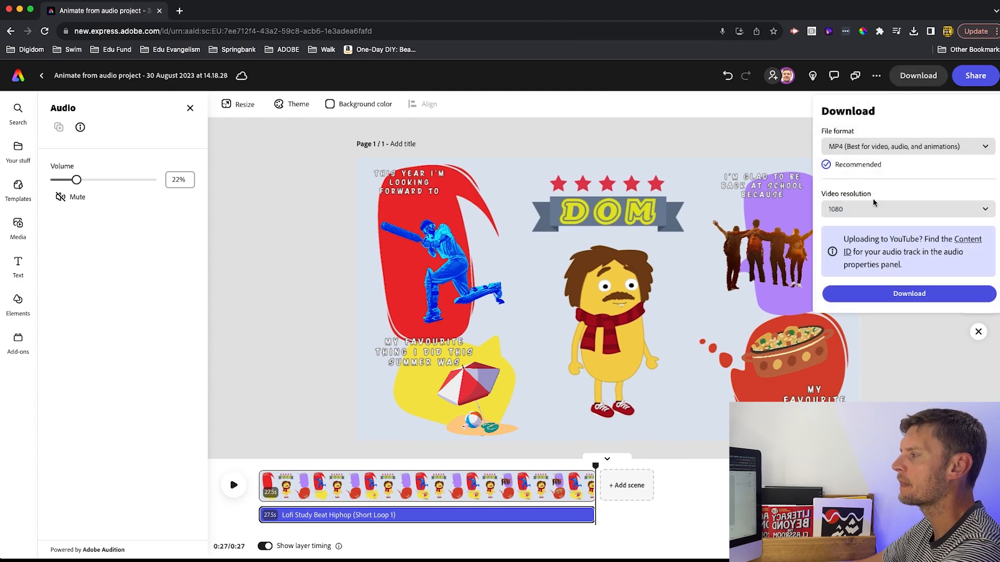
left_click(888, 293)
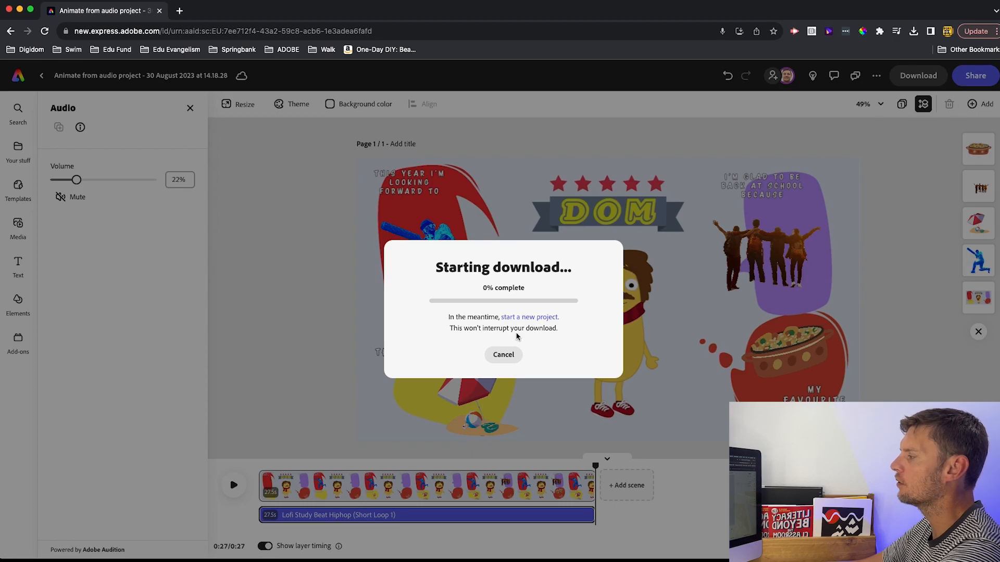
left_click(504, 354)
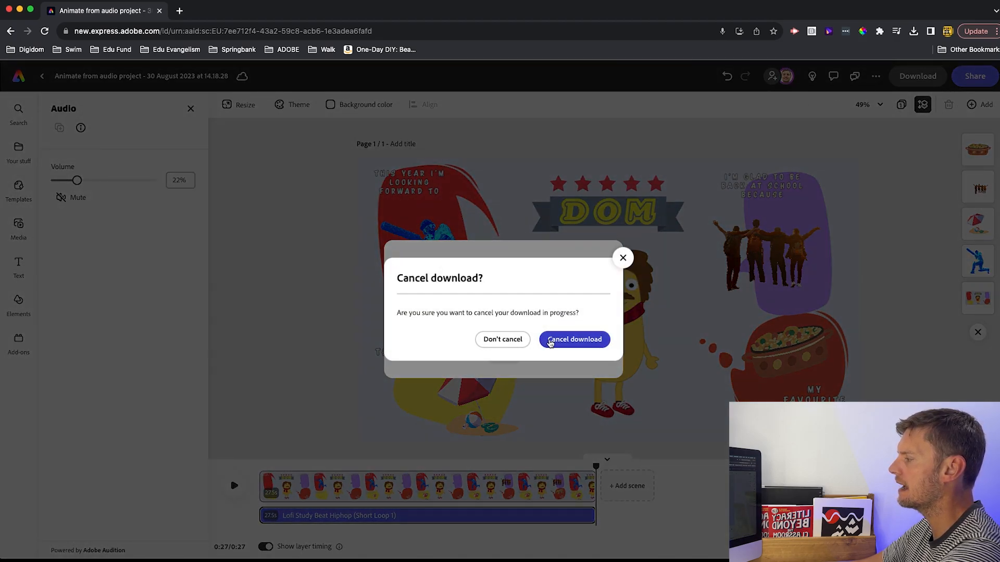
left_click(547, 341)
Step: Publish the project to the web, titling it as a "Back to School" intro with the presenter's first name
left_click(966, 78)
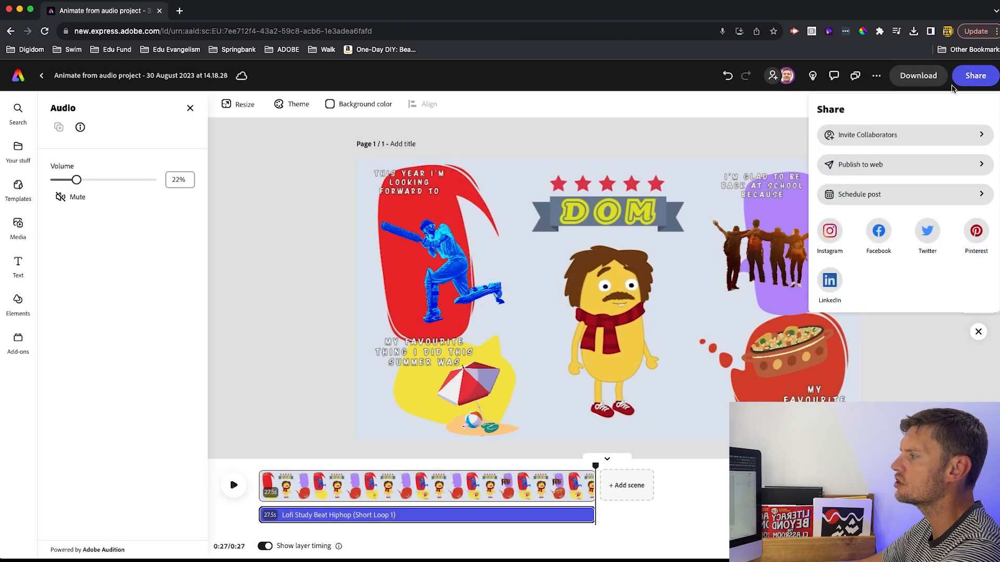
left_click(876, 169)
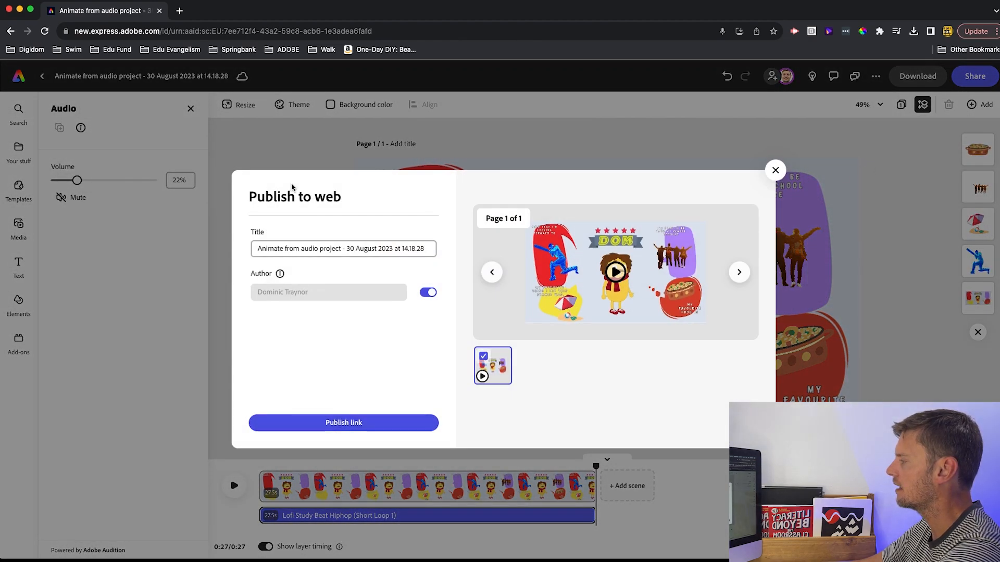
type("Back to School - Dom Intro")
left_click(335, 421)
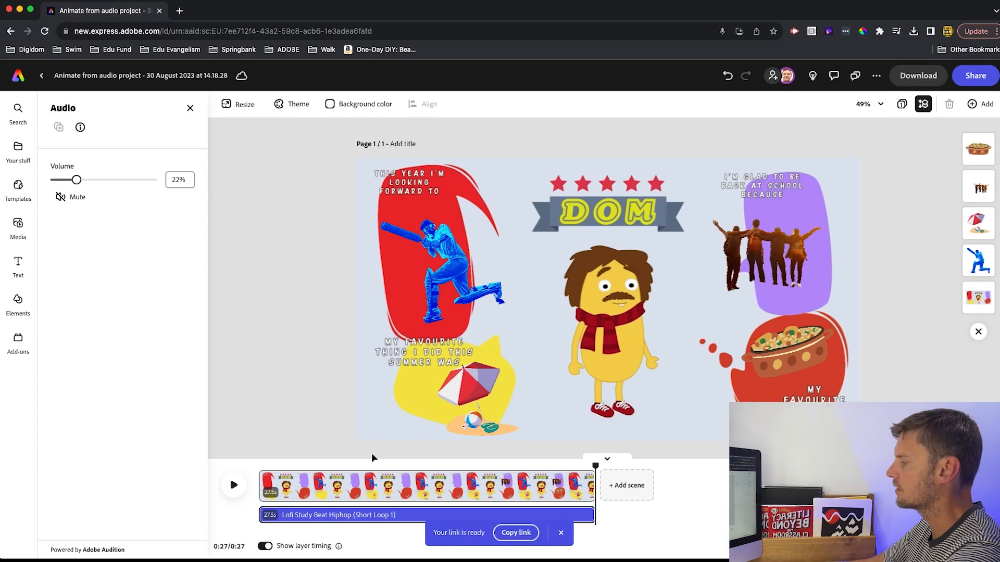
Step: Copy the published project link and open it in a new browser tab
left_click(511, 534)
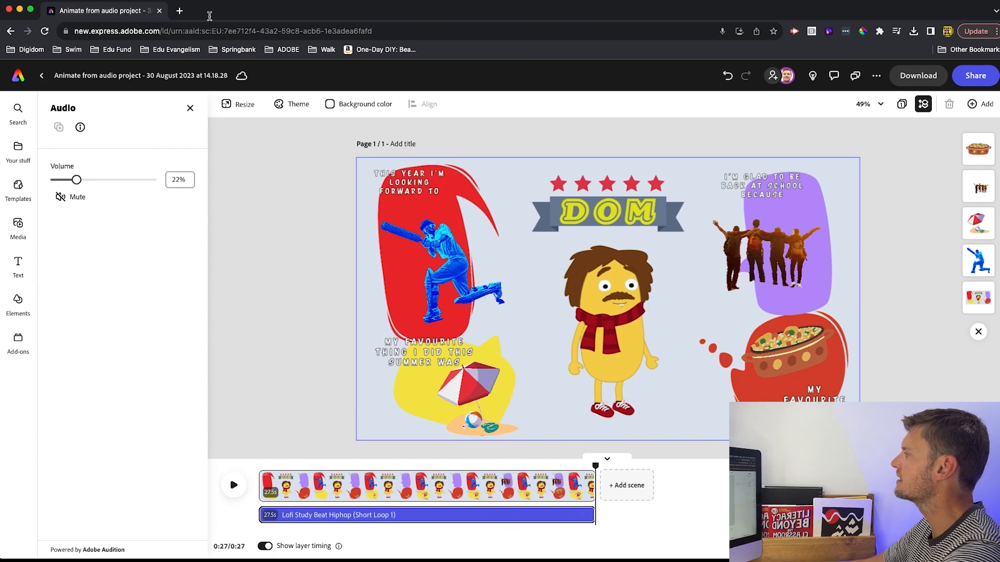
left_click(180, 11)
key("super+v")
key("Return")
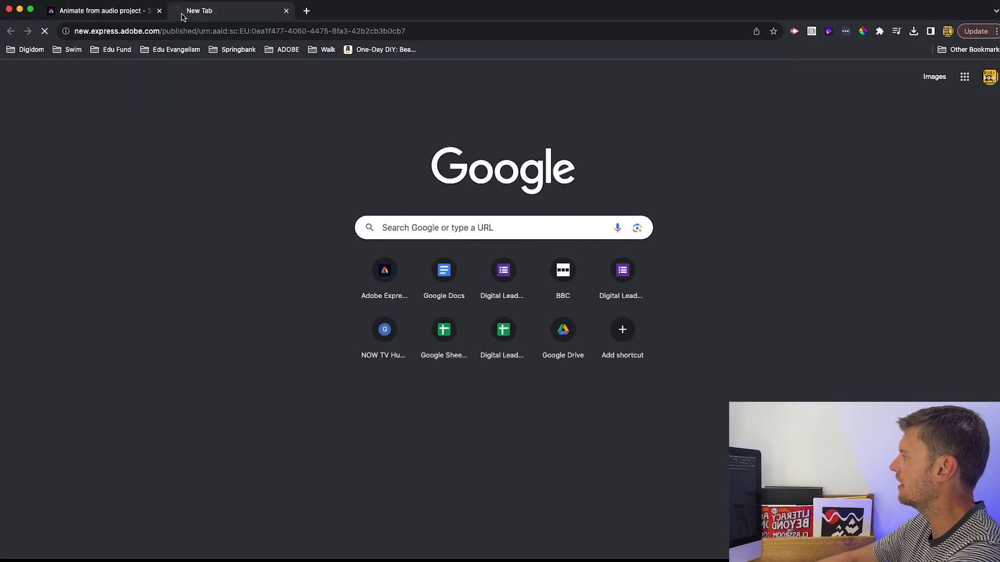